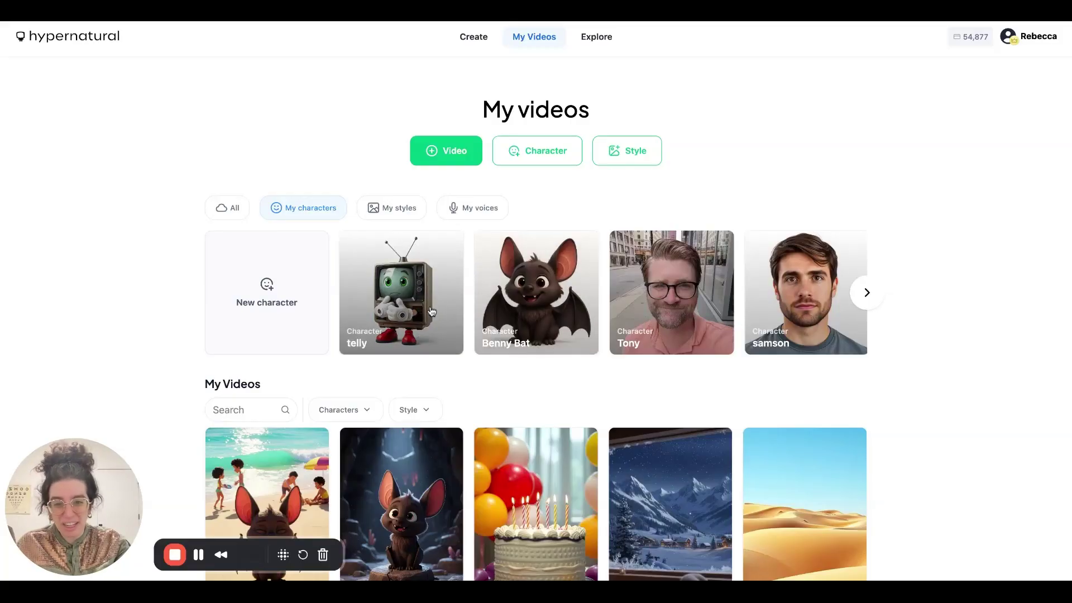
# Create and generate the character 'Spooky Pumpkin Head', described as 'a guy whose head is a jack-o-lantern'.
pyautogui.click(540, 160)
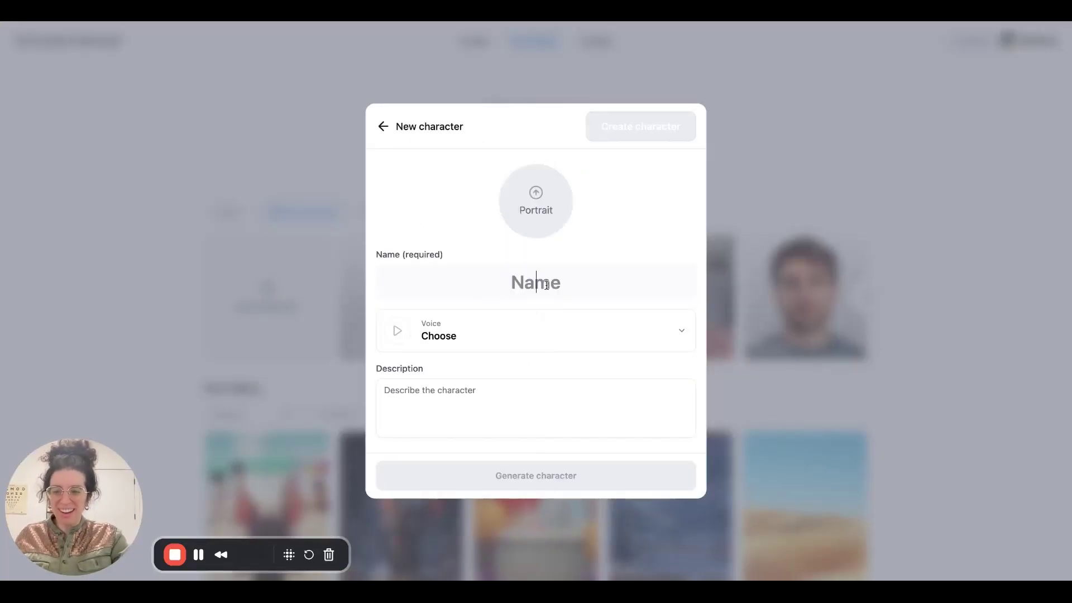
pyautogui.write('Spooky ')
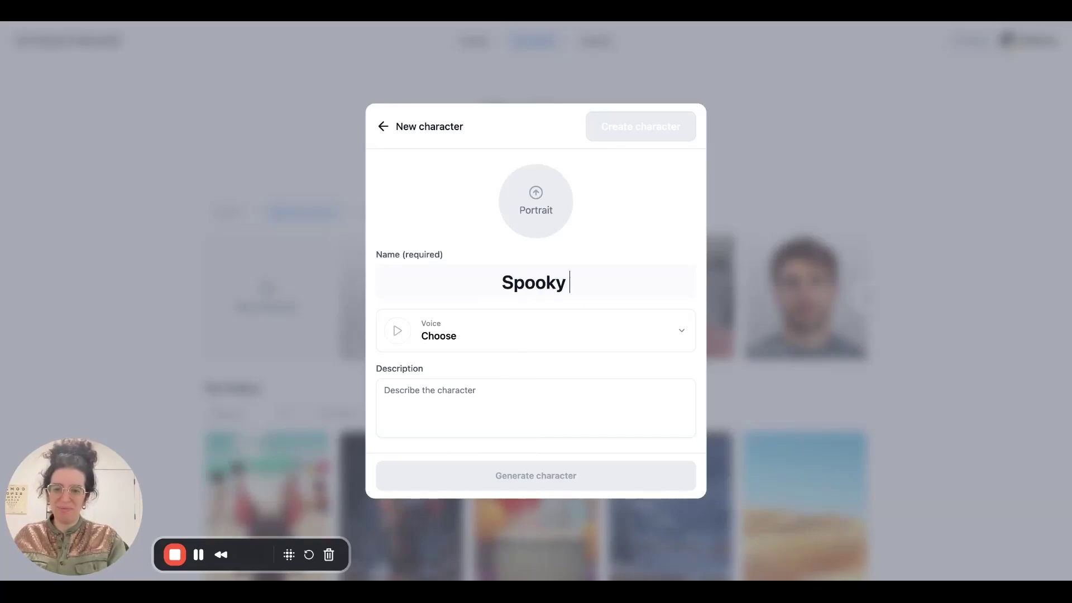
pyautogui.write('Pumpkin Head')
pyautogui.click(519, 406)
pyautogui.write('a guy whose hea')
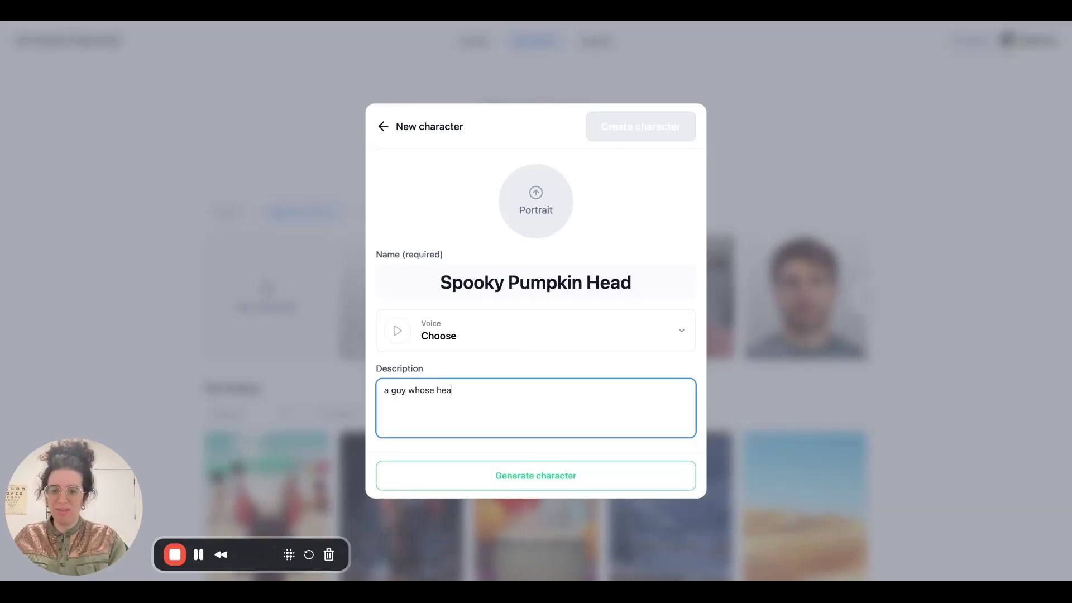
pyautogui.write('d is a jack-o-lantern')
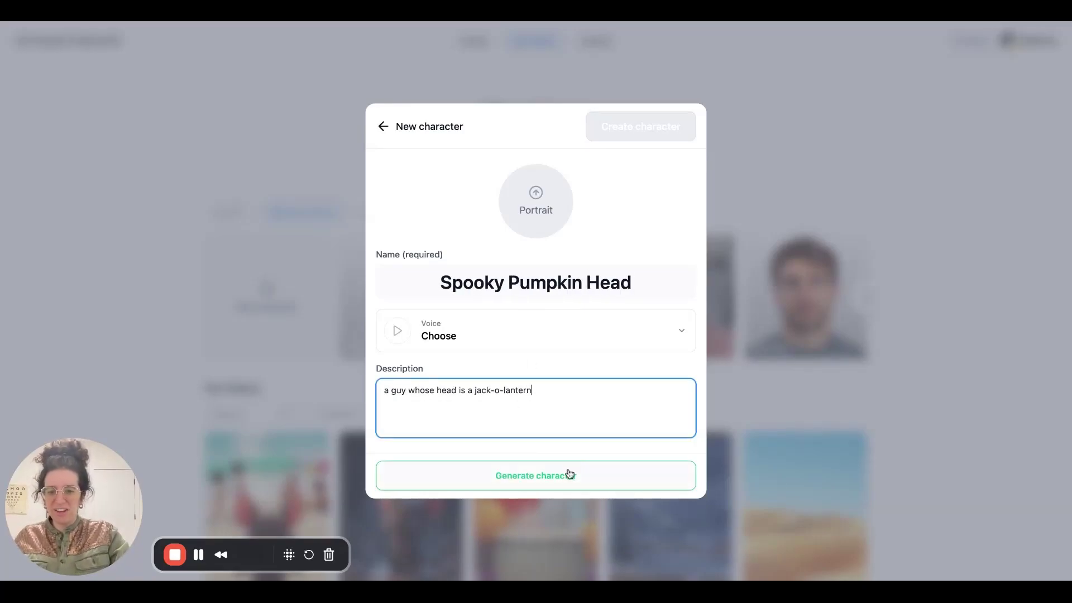
pyautogui.click(569, 475)
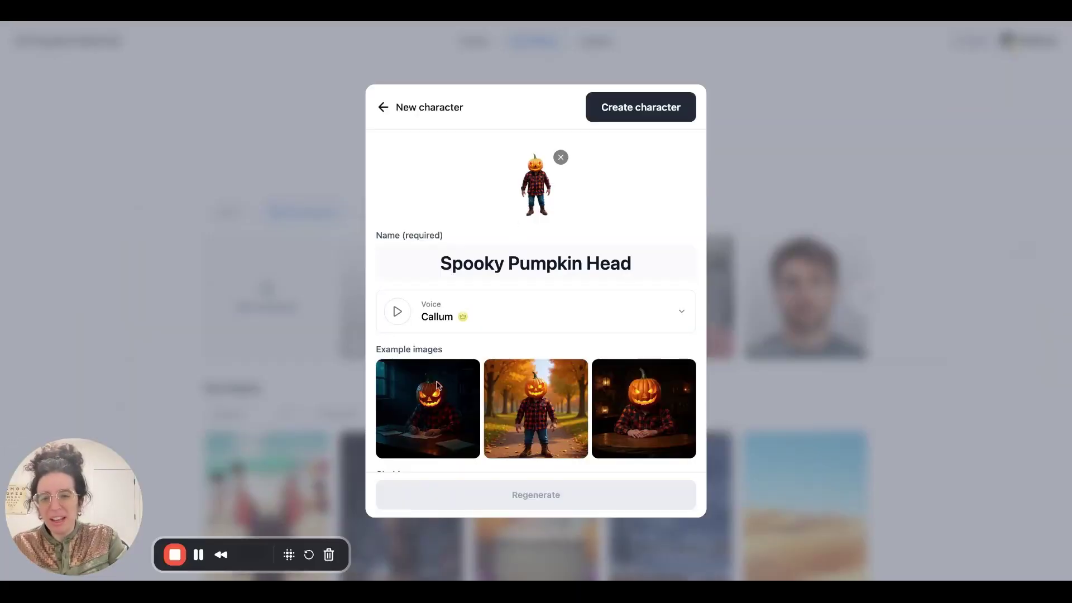
pyautogui.scroll(-3, 524, 332)
pyautogui.scroll(-2, 558, 294)
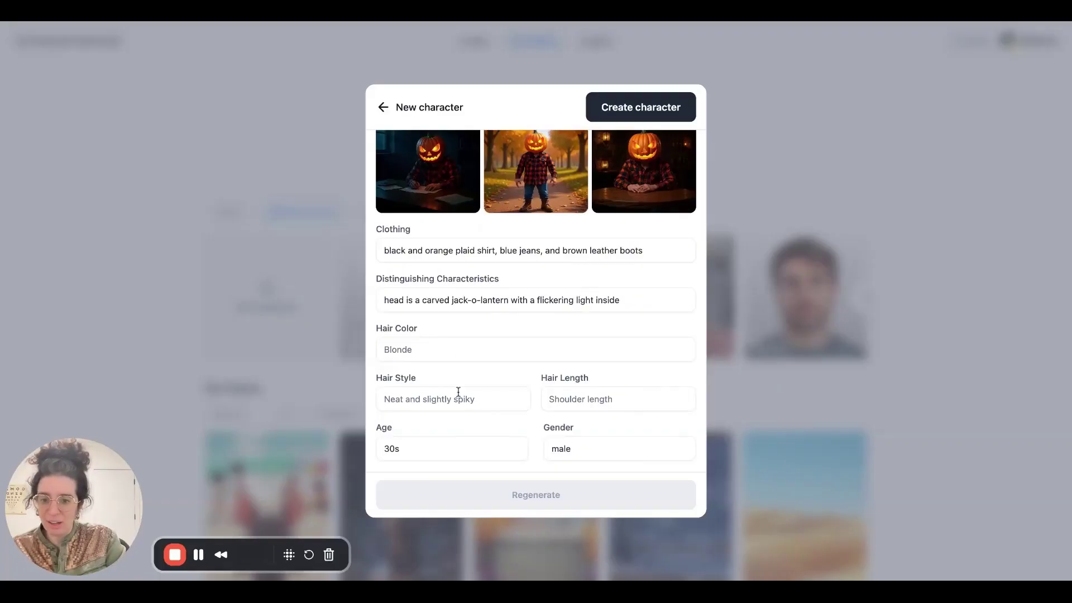
pyautogui.scroll(5, 458, 392)
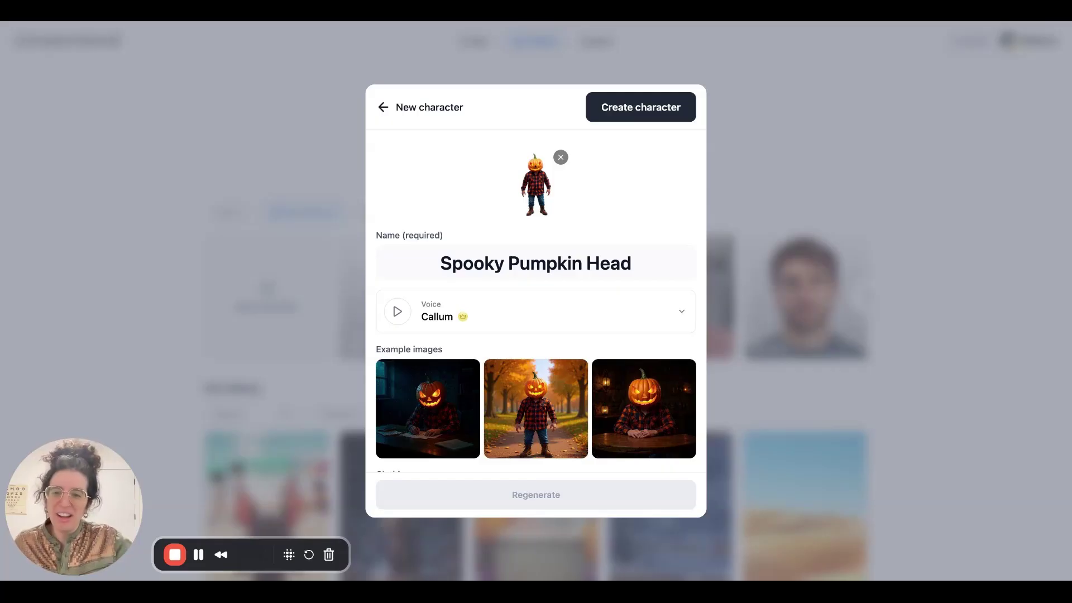
# Start a new custom voice from the Voice list, compare upload and live recording, and record a sample.
pyautogui.click(598, 311)
pyautogui.scroll(-10, 577, 318)
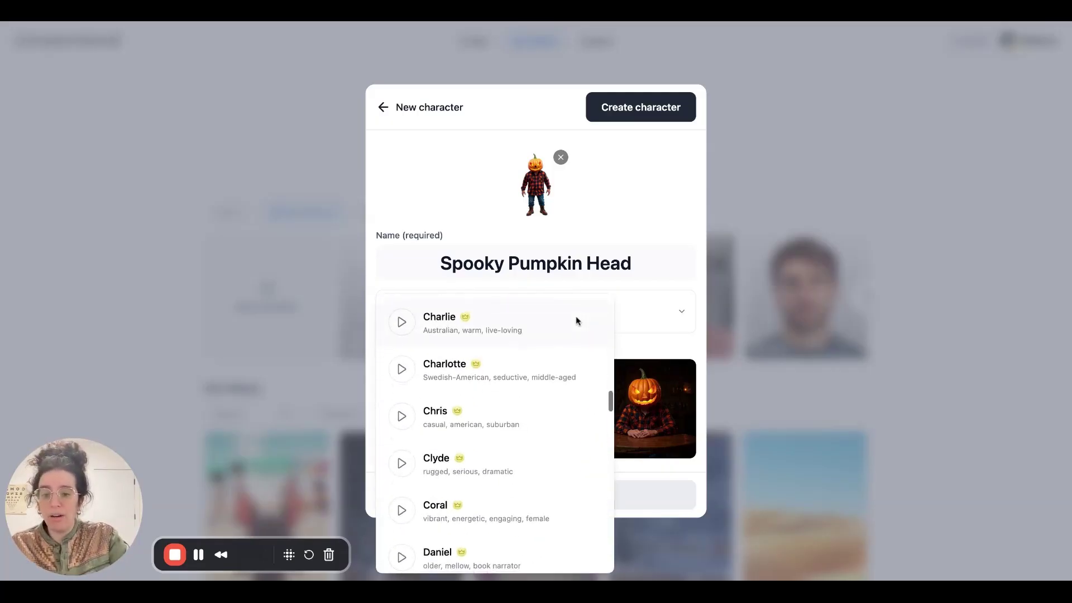
pyautogui.scroll(-1, 546, 400)
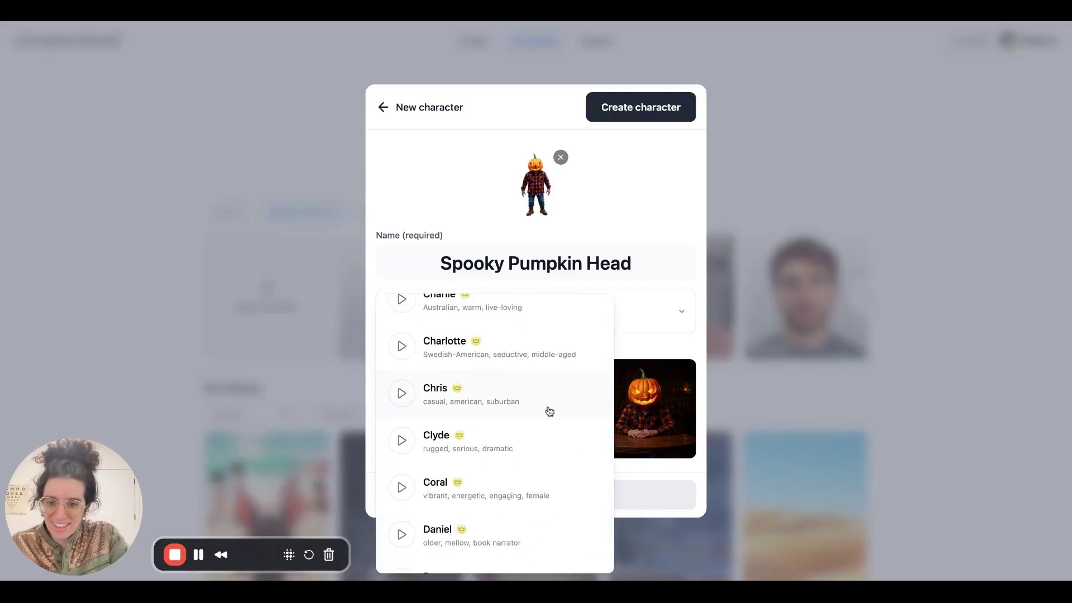
pyautogui.scroll(-1, 549, 411)
pyautogui.scroll(15, 548, 426)
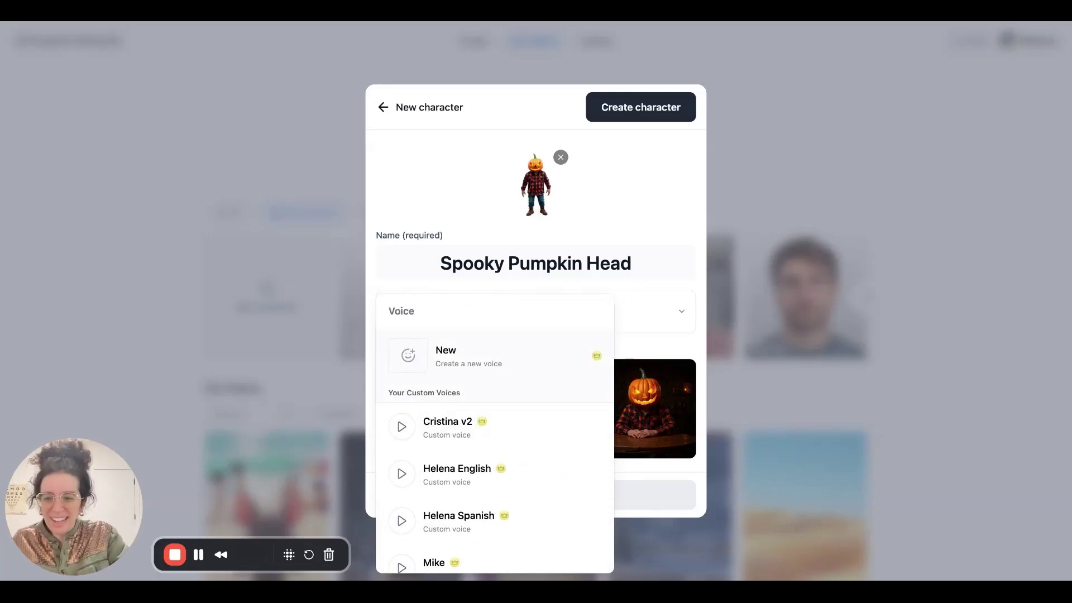
pyautogui.click(464, 355)
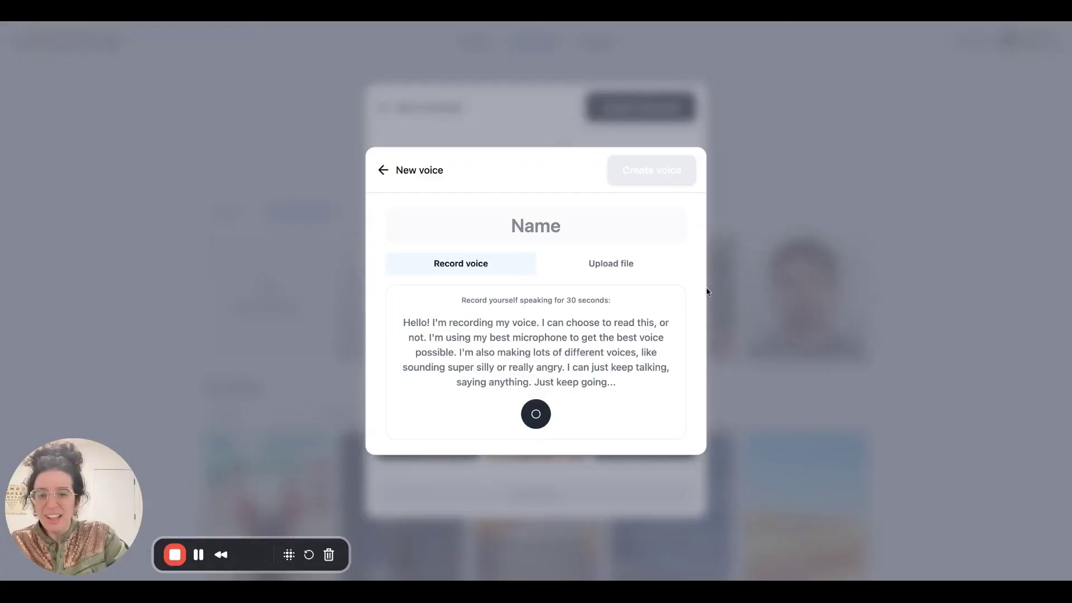
pyautogui.click(629, 264)
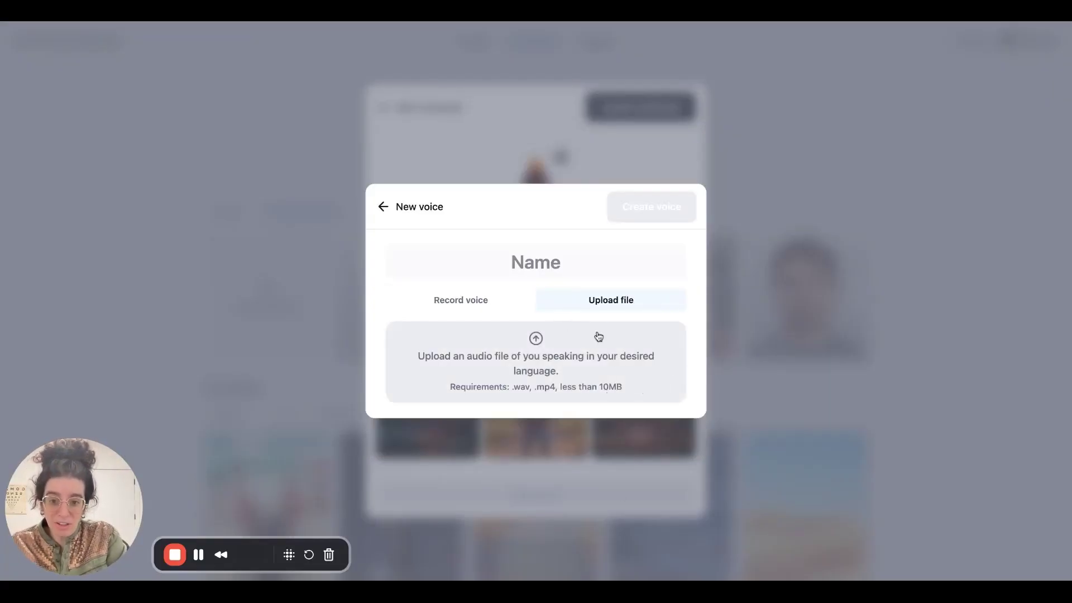
pyautogui.click(461, 302)
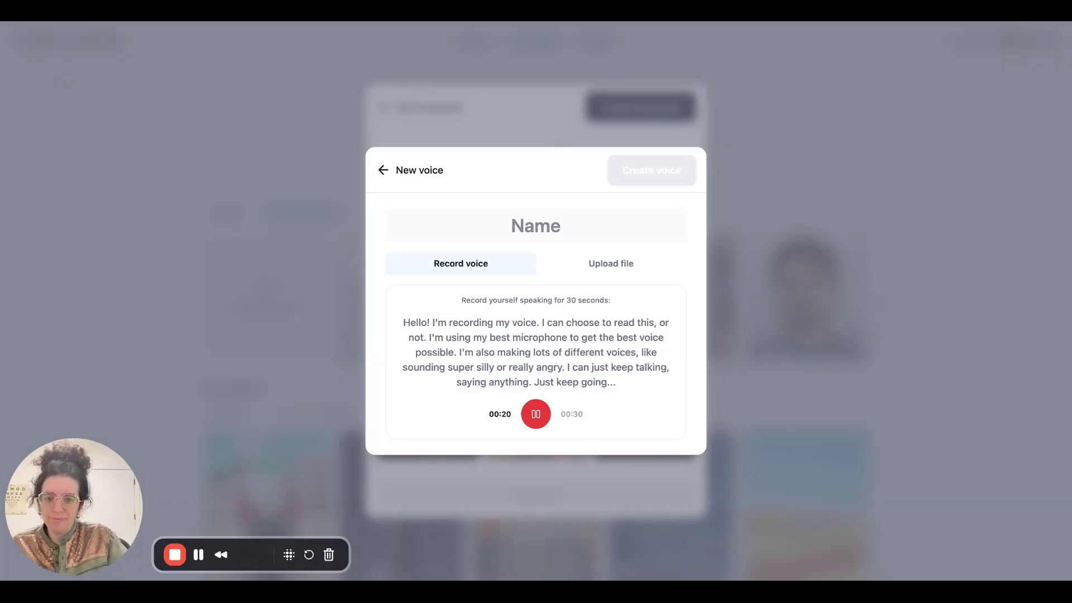
# Stop the recording at 22 seconds, name the voice 'Spooky pumpkin head', preview it and create it.
pyautogui.click(537, 415)
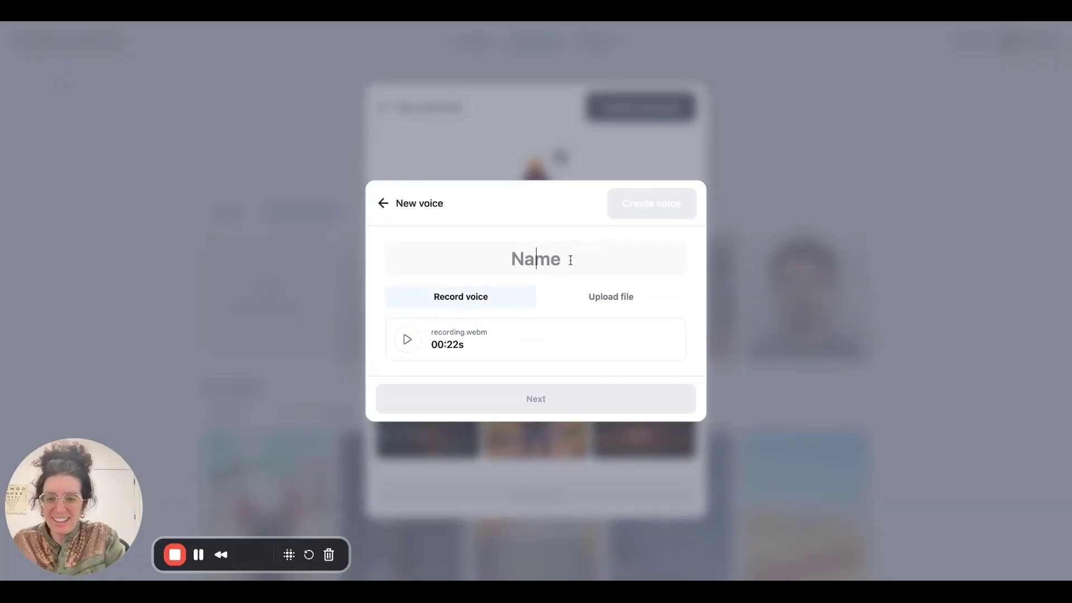
pyautogui.write('Spoo')
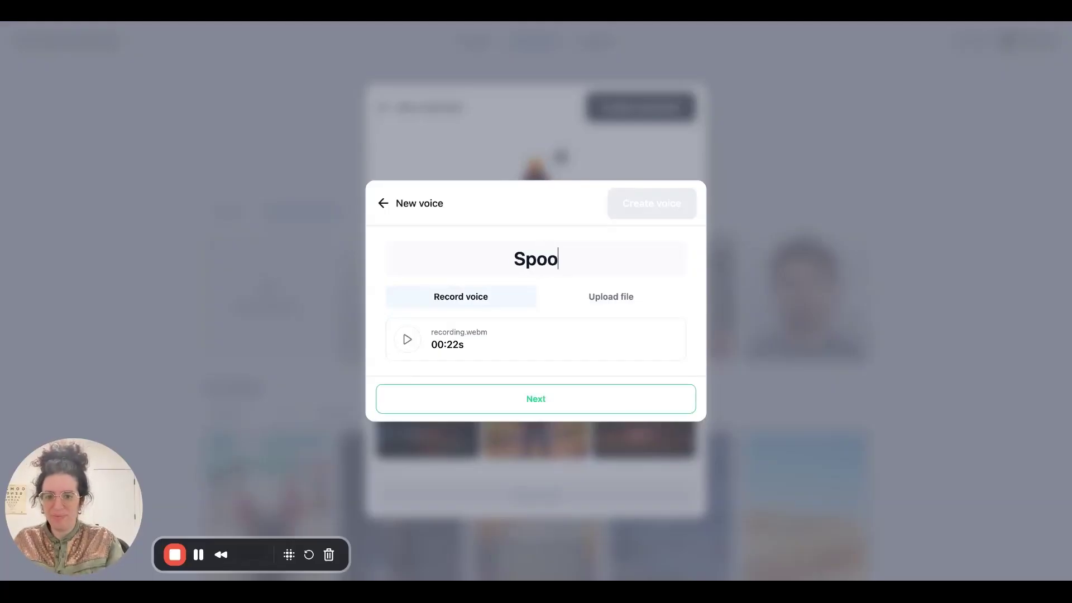
pyautogui.write('ky pumpkin head')
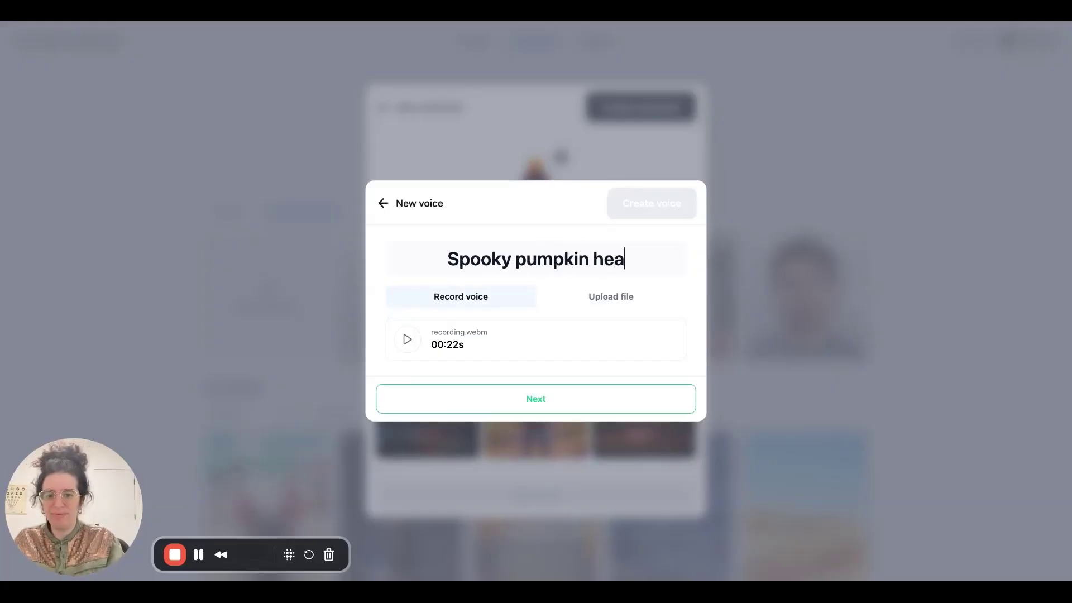
pyautogui.click(565, 408)
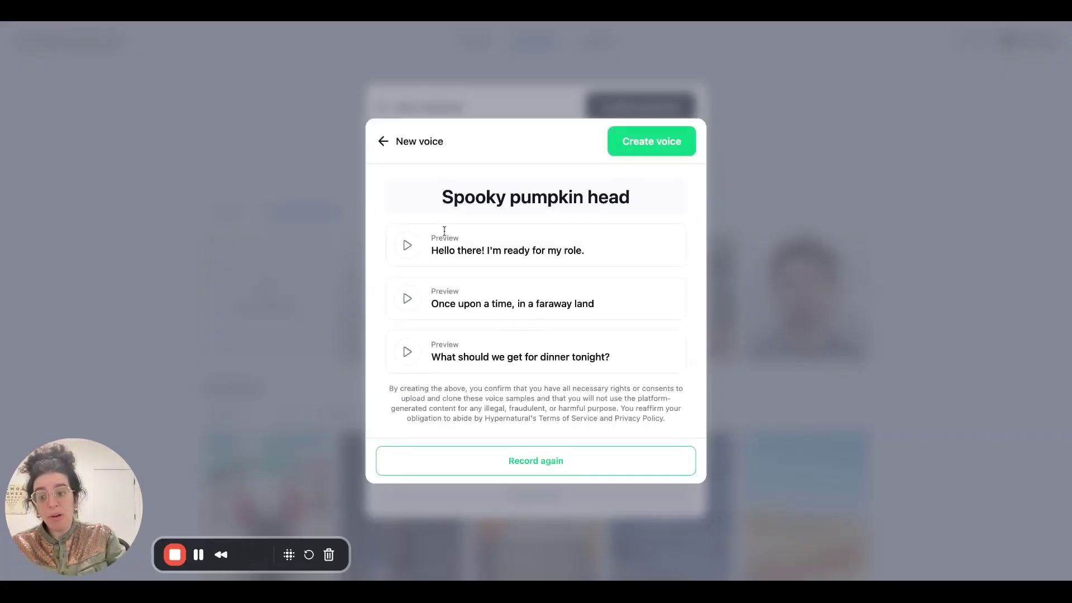
pyautogui.click(408, 246)
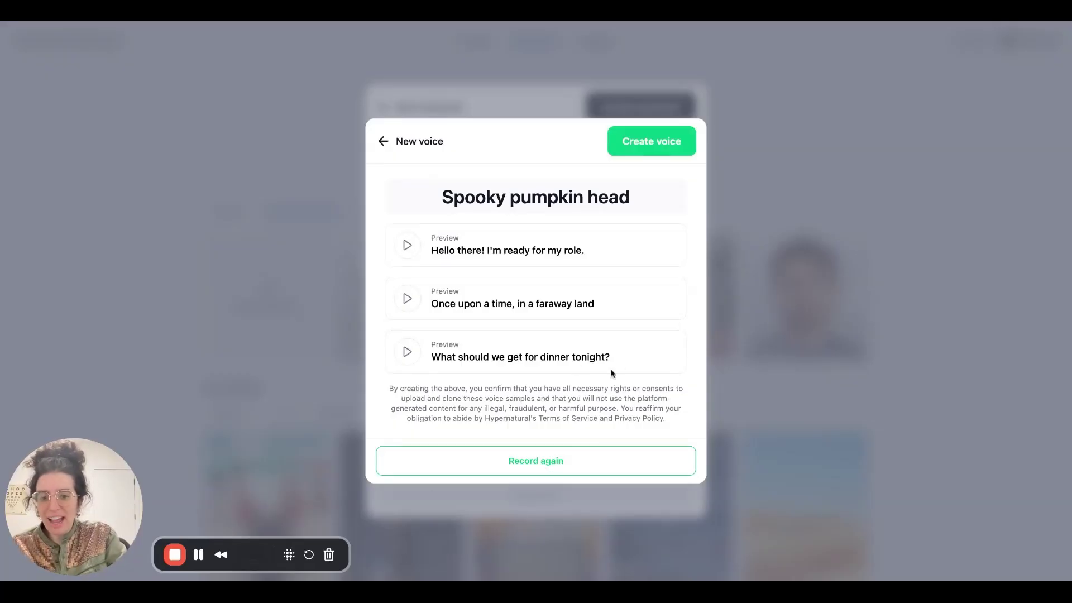
pyautogui.click(664, 146)
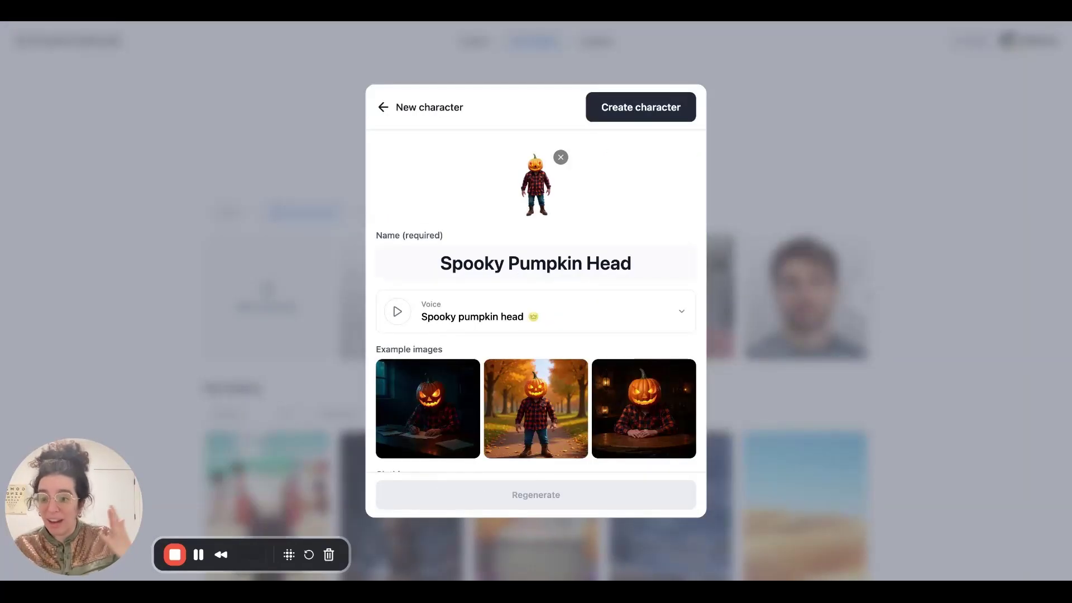
# Save the pumpkin character and switch the video's captions to a different style.
pyautogui.click(674, 114)
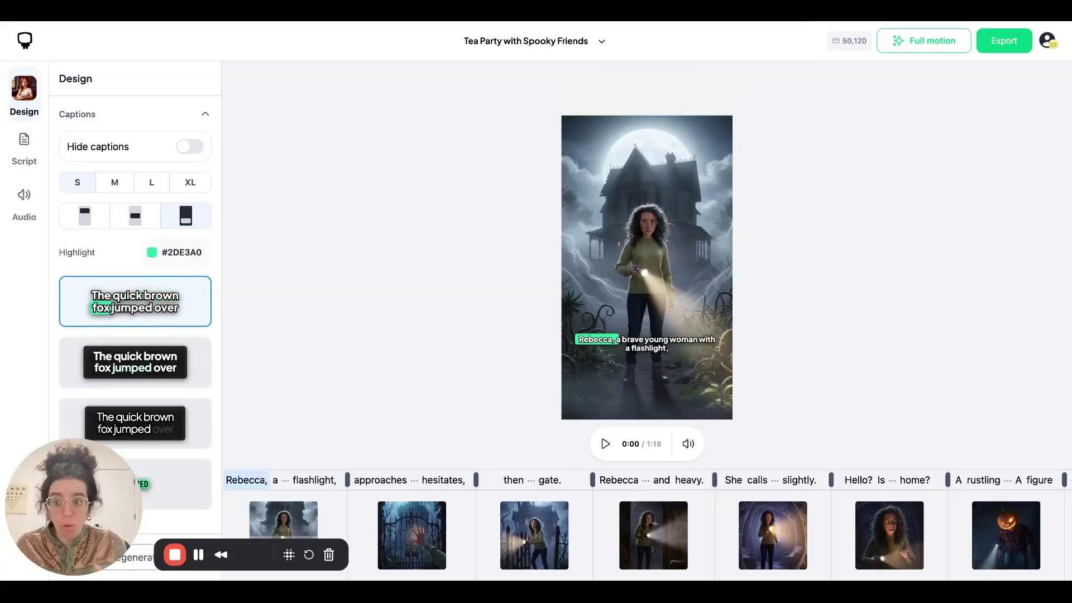
pyautogui.scroll(-2, 156, 382)
pyautogui.click(157, 382)
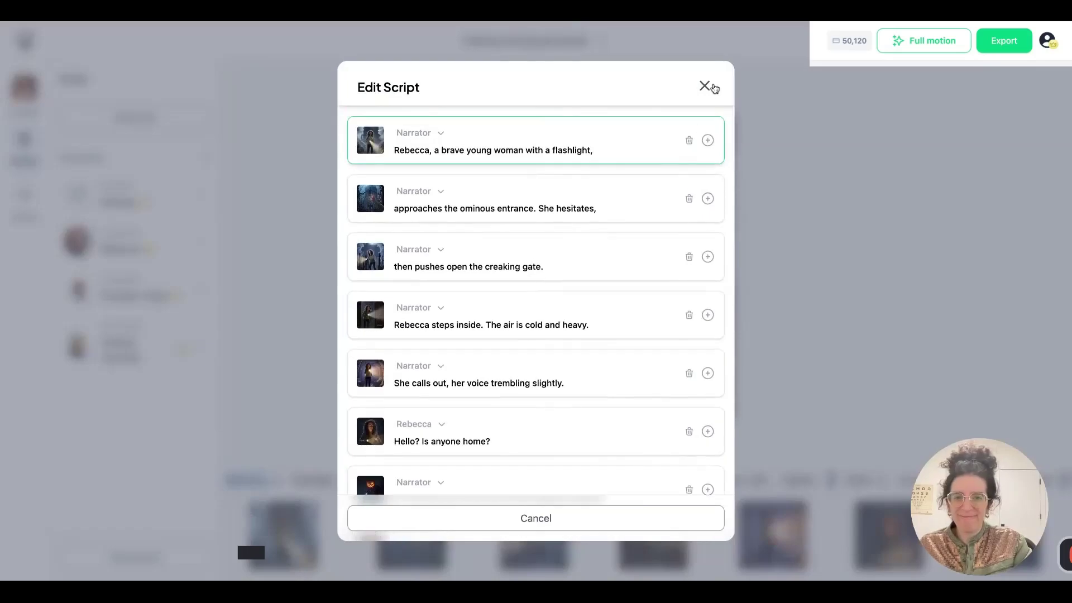
# Find 'Gho' among saved characters, cast Ghost woman as the Ghostly Librarian, and request regeneration.
pyautogui.click(704, 85)
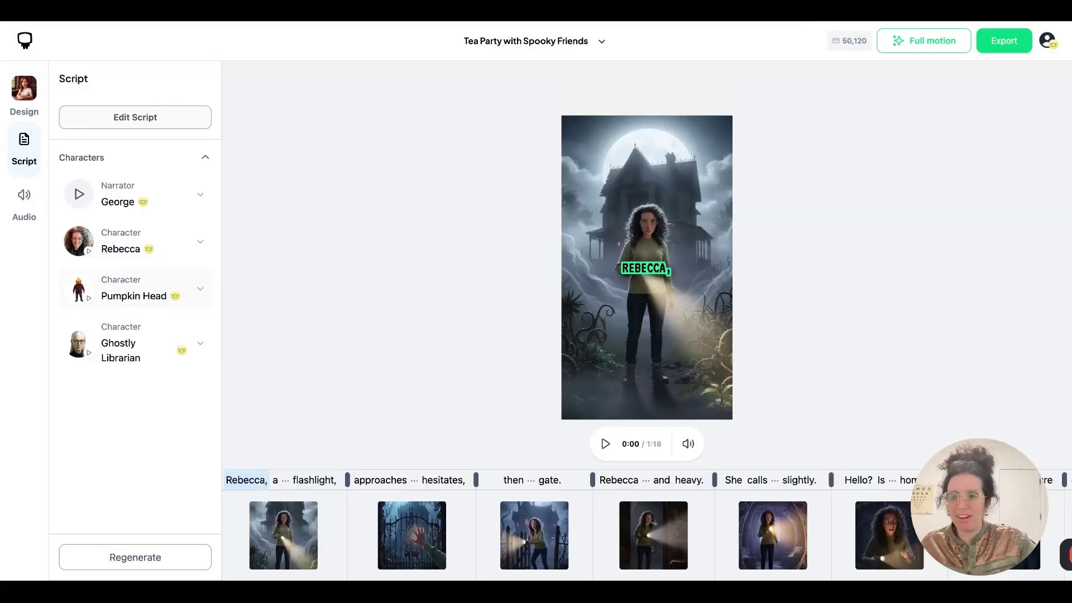
pyautogui.click(157, 345)
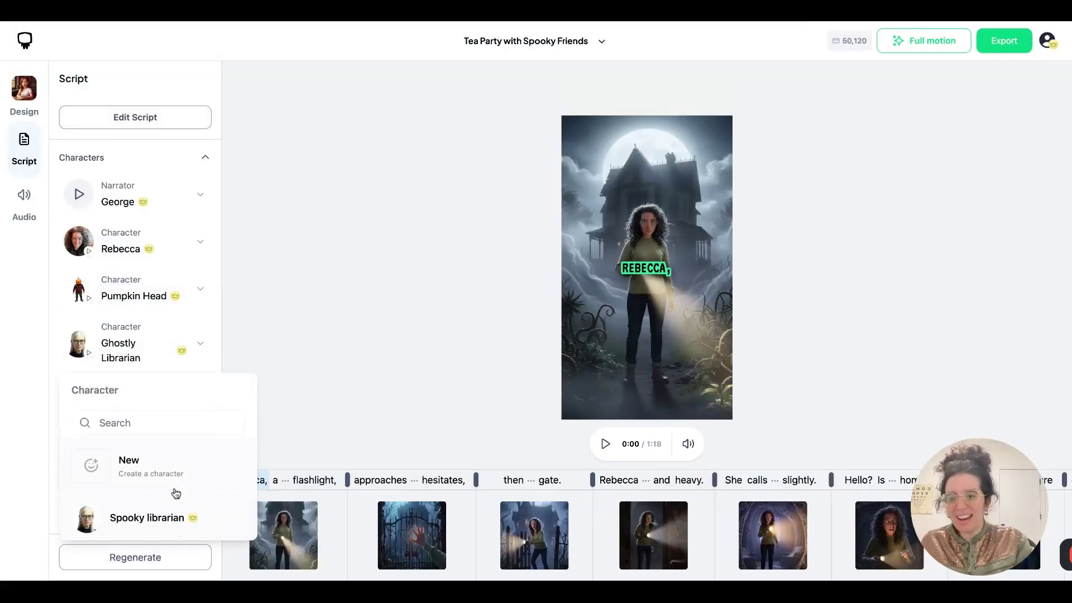
pyautogui.scroll(-2, 177, 476)
pyautogui.scroll(2, 175, 474)
pyautogui.click(140, 428)
pyautogui.write('Gho')
pyautogui.scroll(-3, 125, 485)
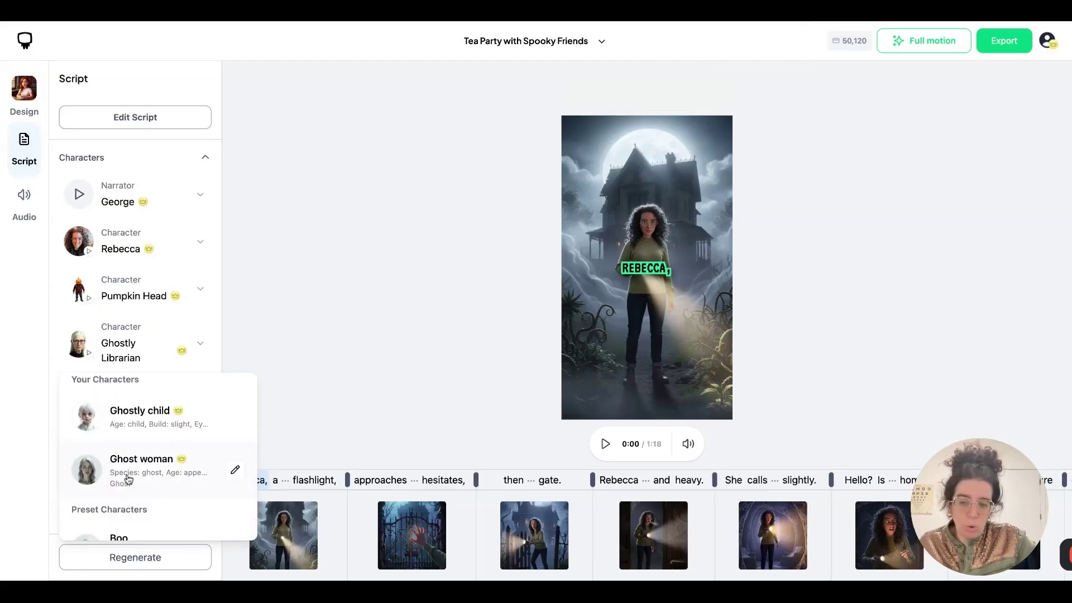
pyautogui.click(129, 479)
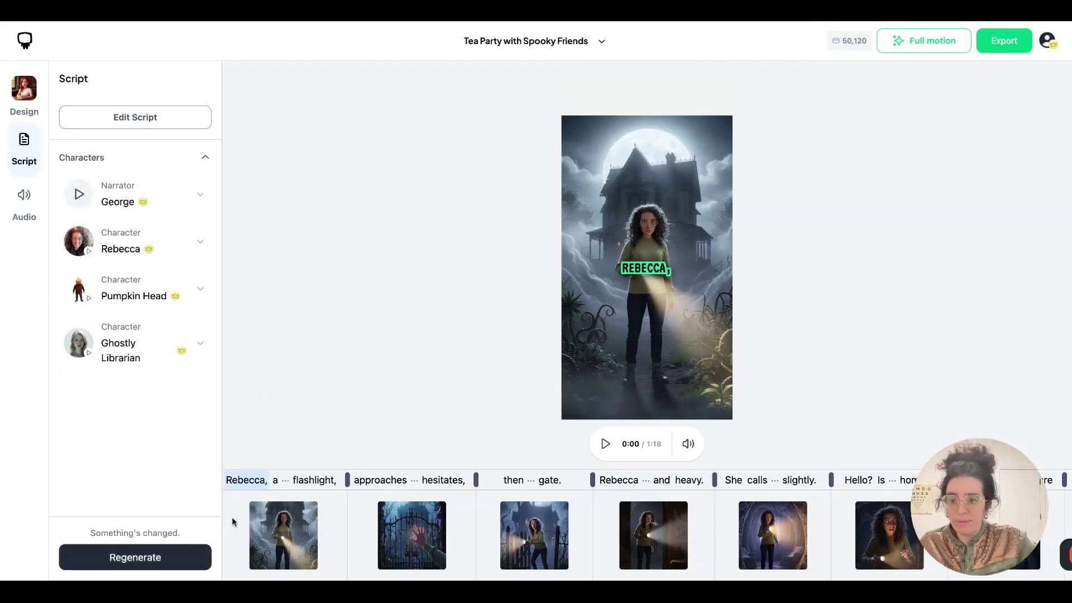
pyautogui.click(198, 554)
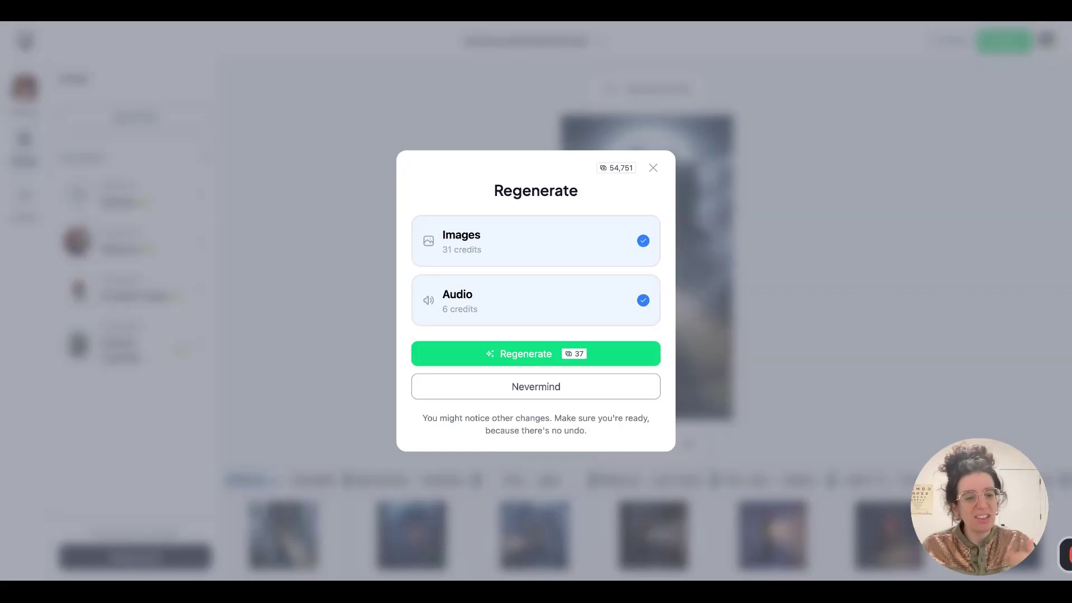
# Confirm regenerating images and audio, then preview the translucent librarian and invitation scenes.
pyautogui.click(519, 352)
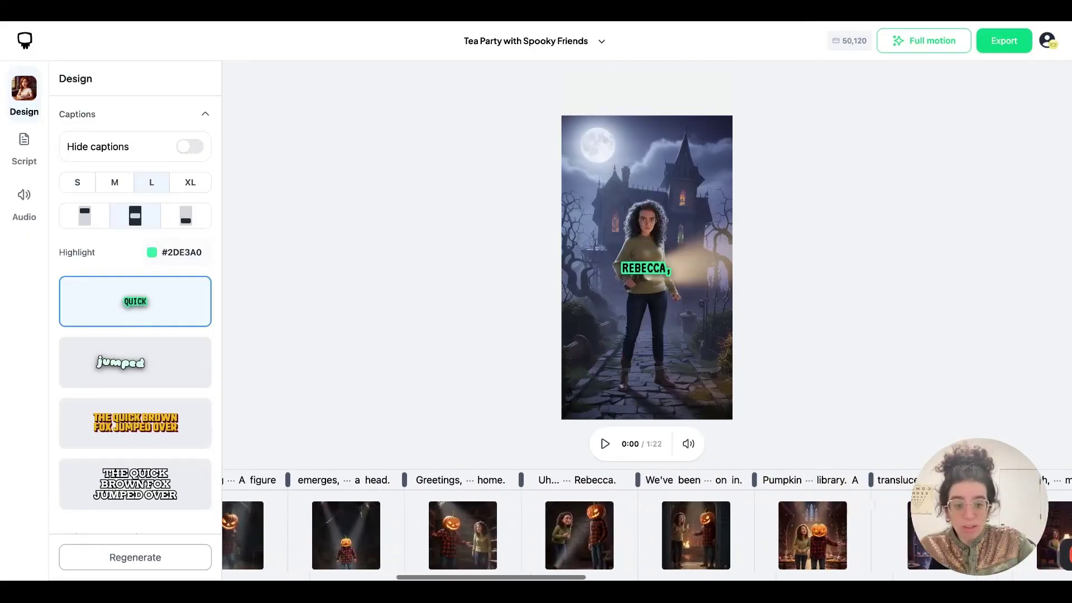
pyautogui.hscroll(5, 646, 519)
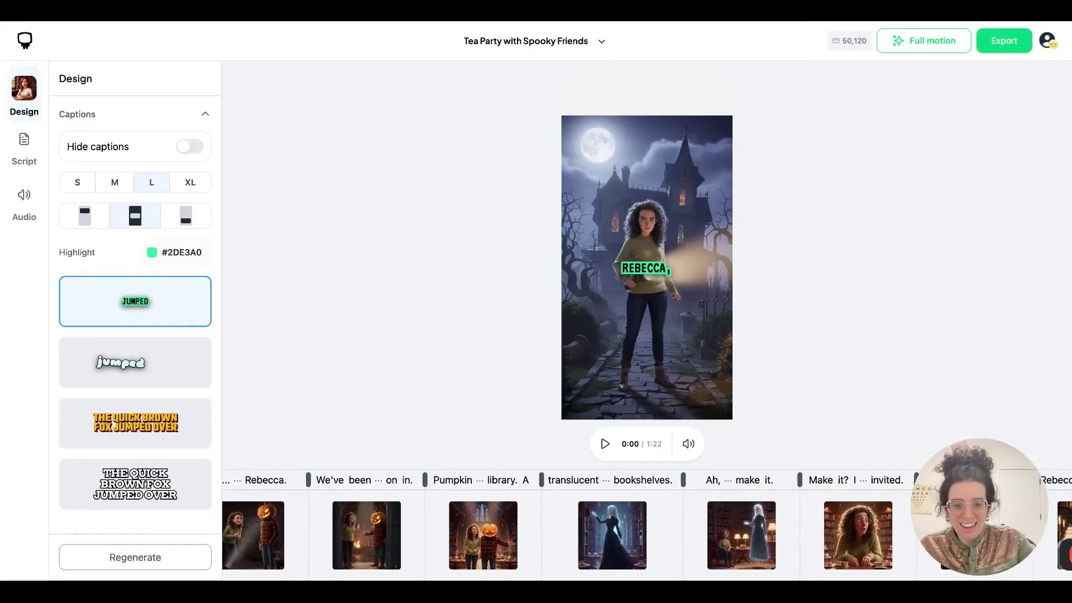
pyautogui.click(612, 535)
pyautogui.click(701, 481)
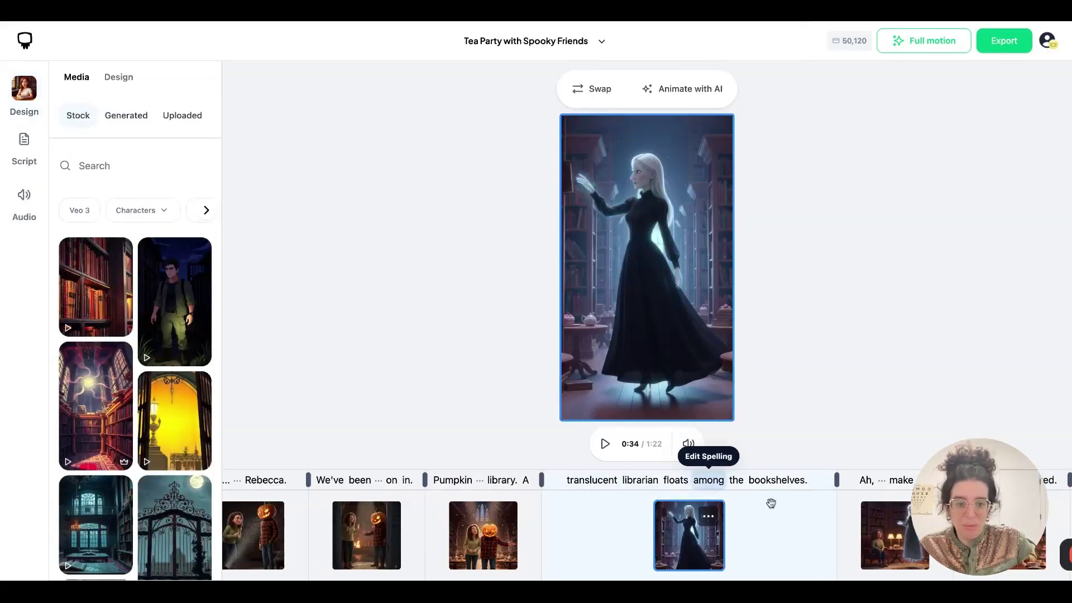
pyautogui.hscroll(3, 771, 503)
pyautogui.click(760, 480)
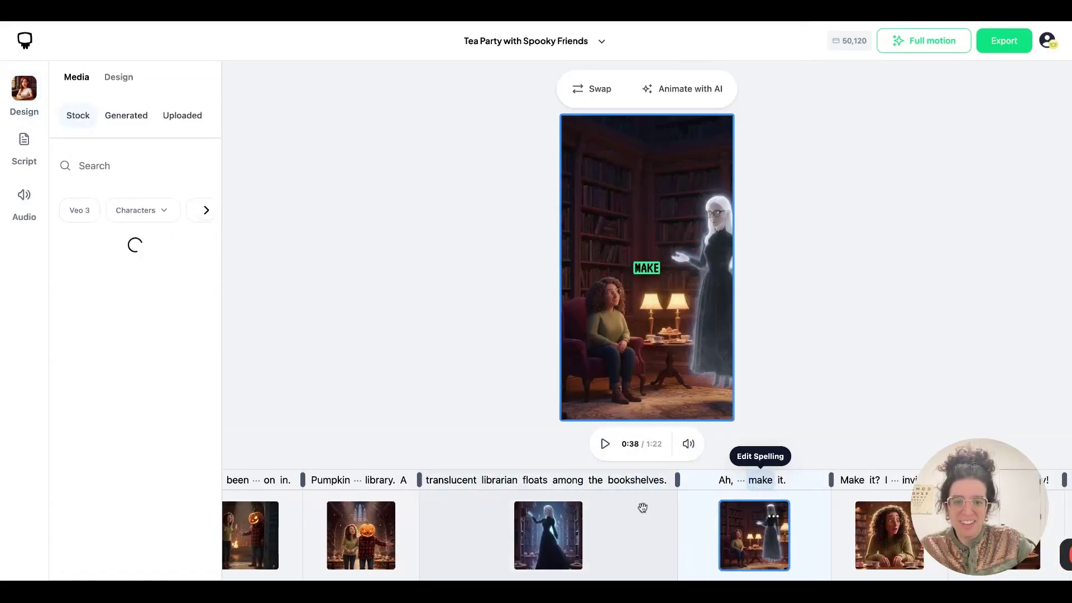
# Select the opening scene of Rebecca with her flashlight at the gate.
pyautogui.hscroll(3, 636, 515)
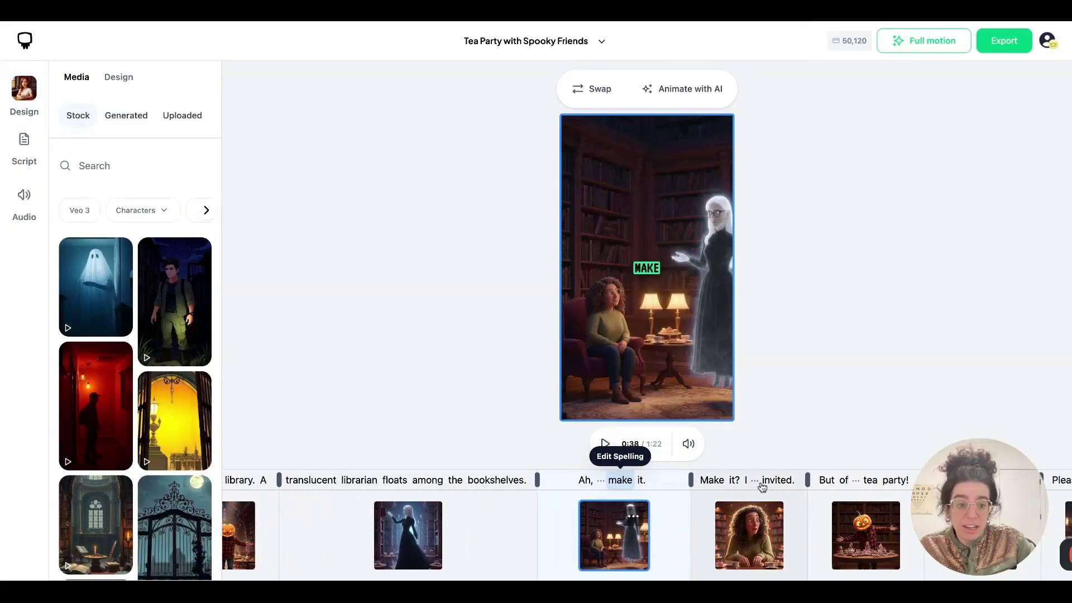
pyautogui.hscroll(-4, 401, 521)
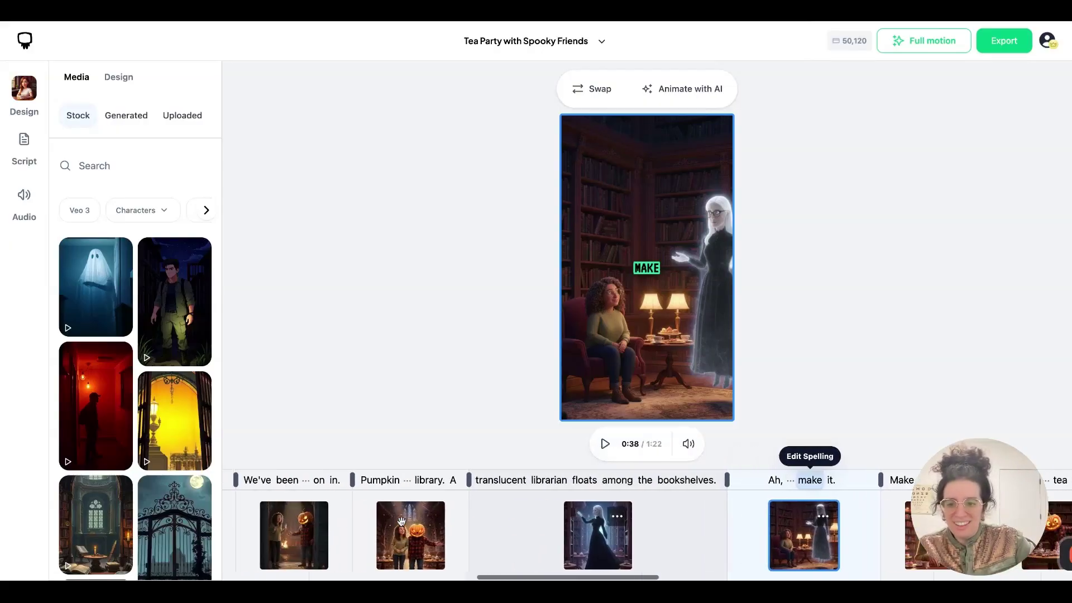
pyautogui.hscroll(-5, 401, 522)
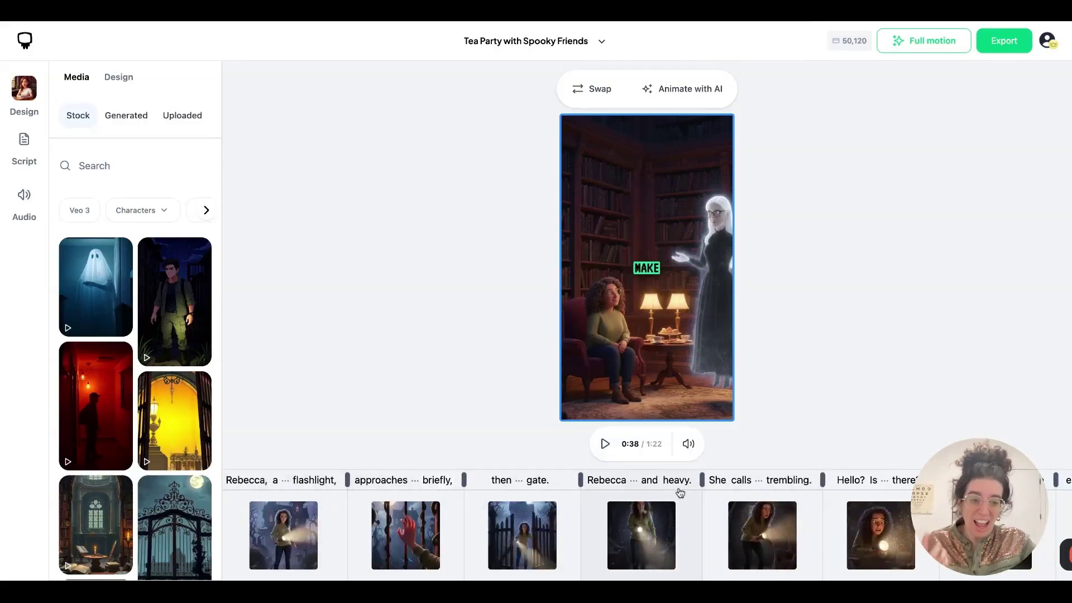
pyautogui.click(240, 483)
# Play the video from the opening scene, pause, then select the 'Hello? Is … there?' scene.
pyautogui.click(605, 444)
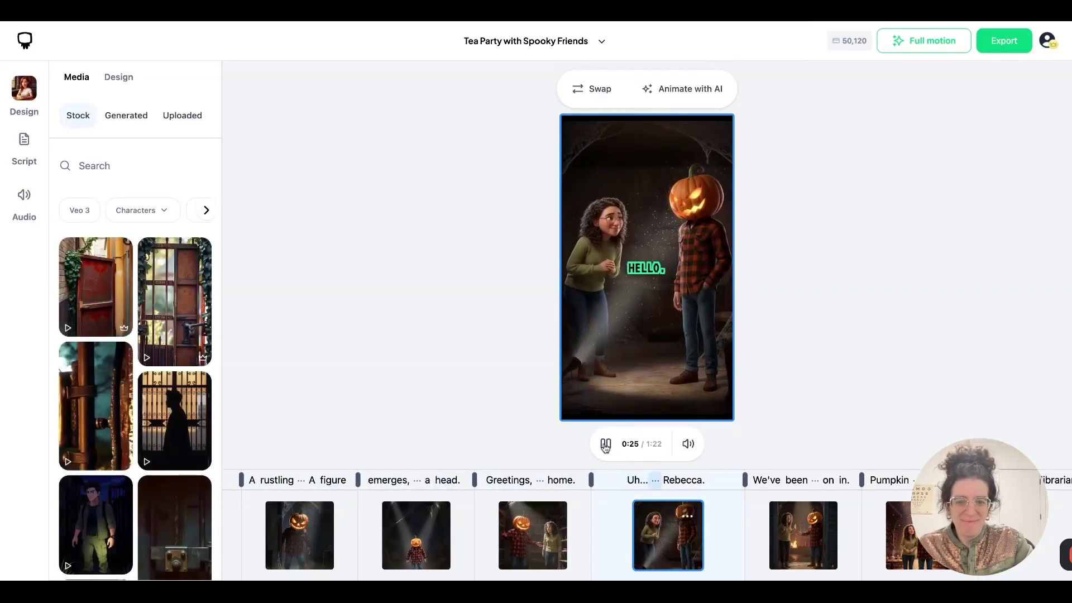
pyautogui.press('space')
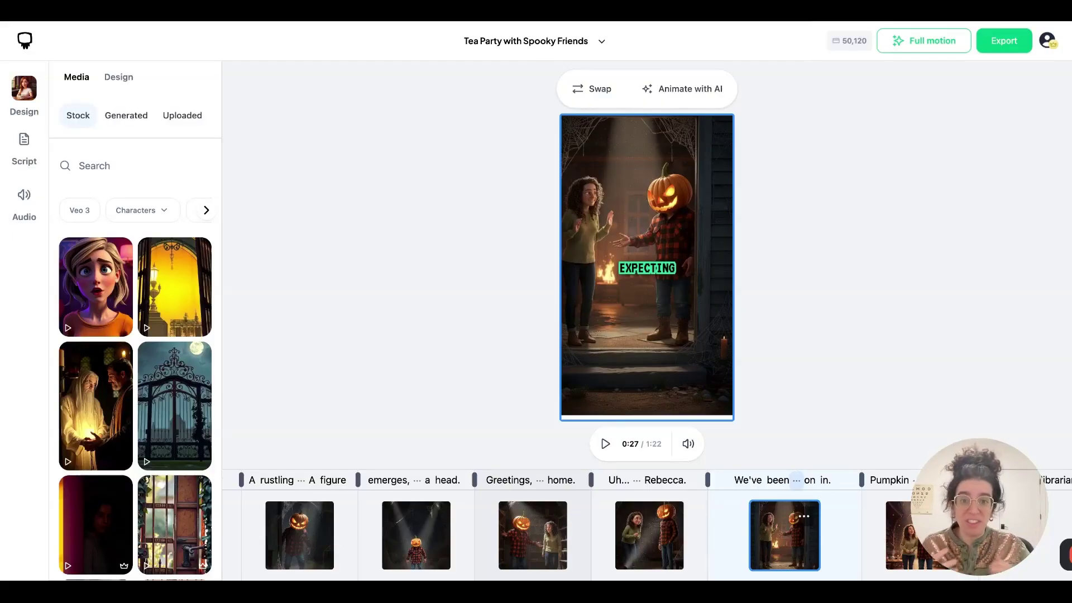
pyautogui.hscroll(-10, 518, 520)
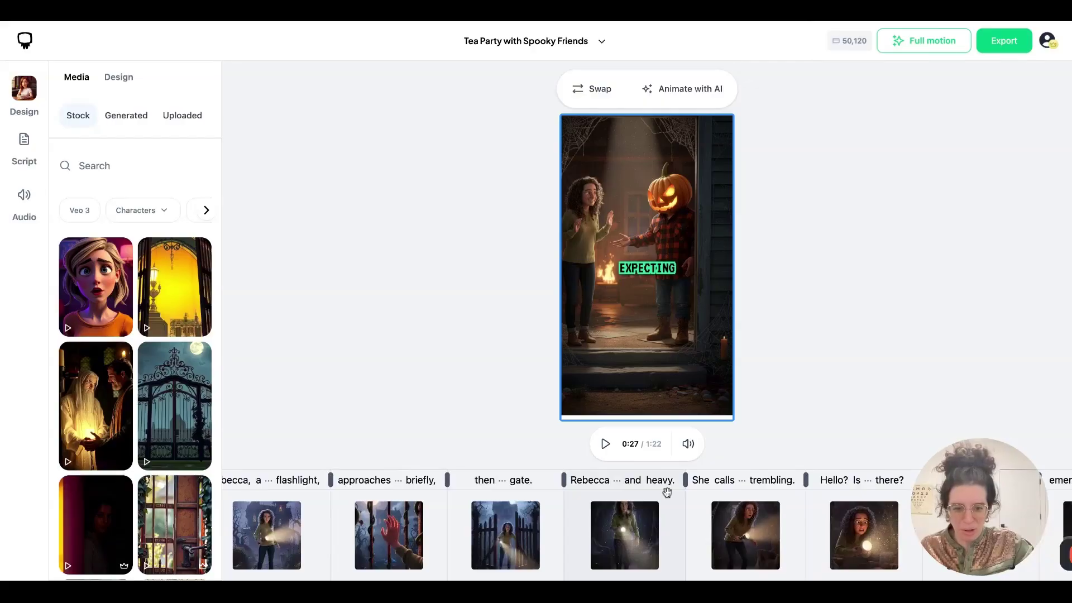
pyautogui.hscroll(2, 667, 492)
pyautogui.click(738, 480)
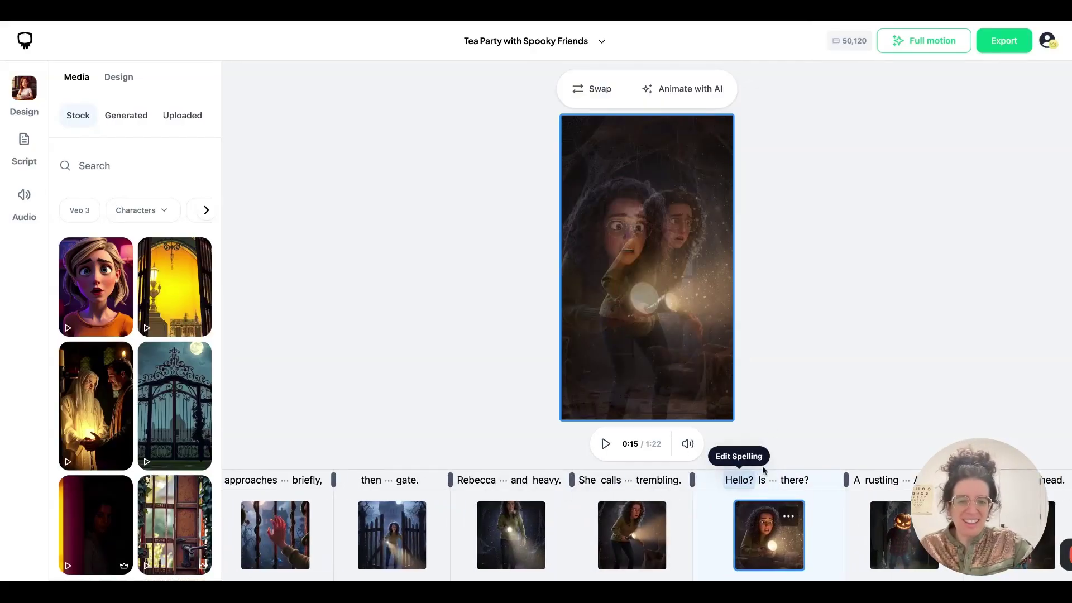
# Animate the 'Hello? Is … there?' scene with AI for 15 credits and play it back.
pyautogui.click(762, 479)
pyautogui.click(688, 85)
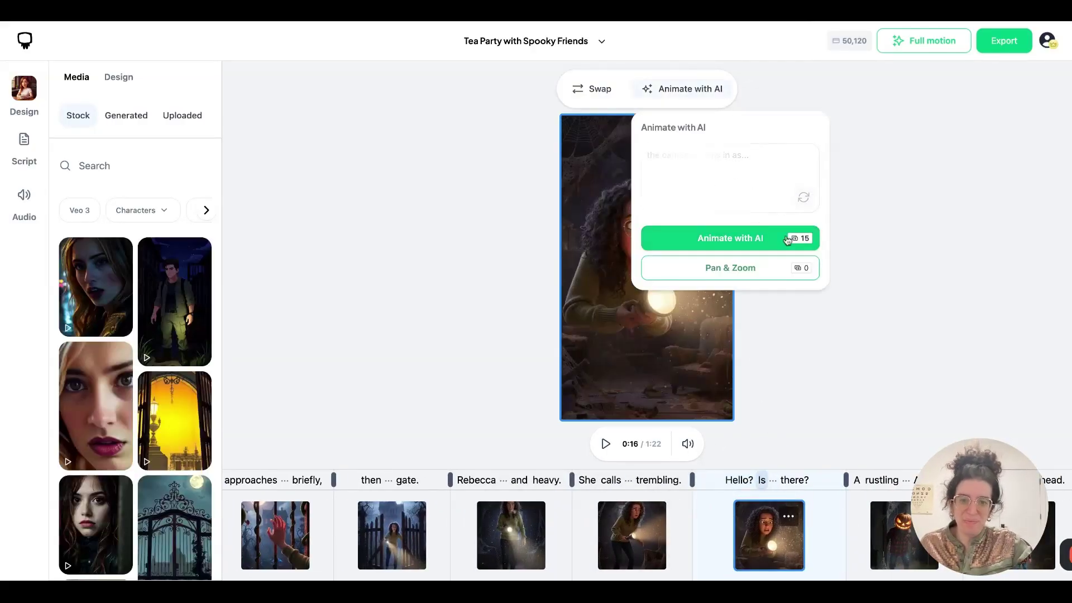
pyautogui.click(752, 241)
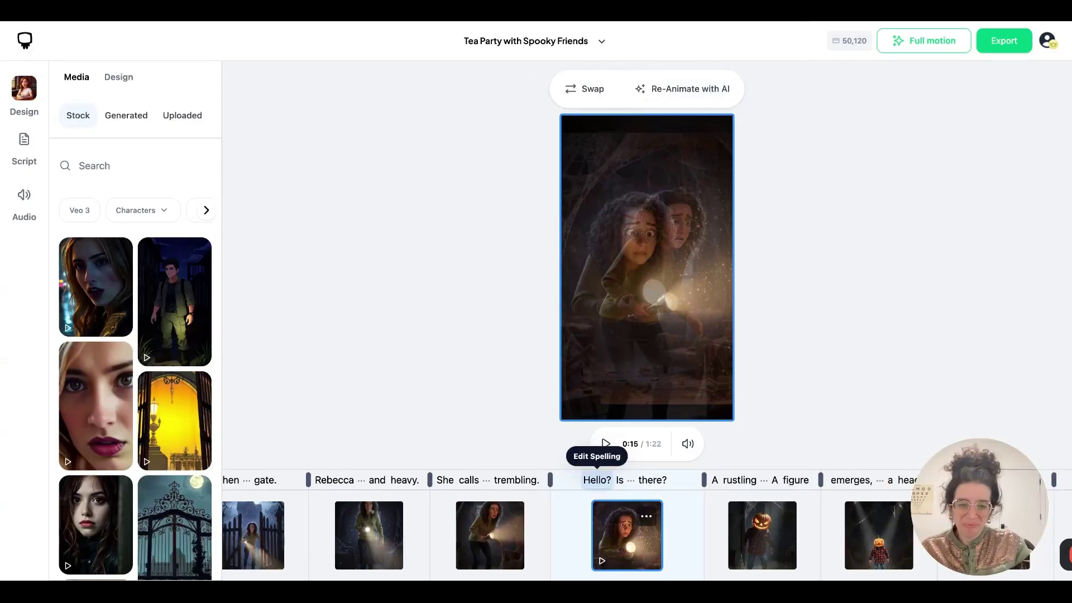
pyautogui.click(607, 444)
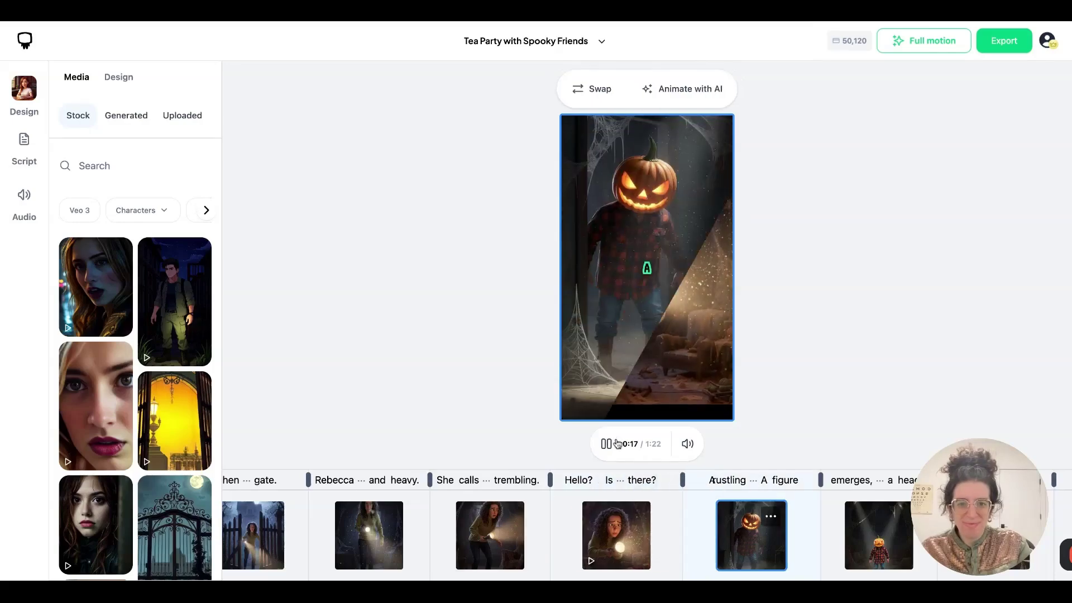
pyautogui.click(611, 443)
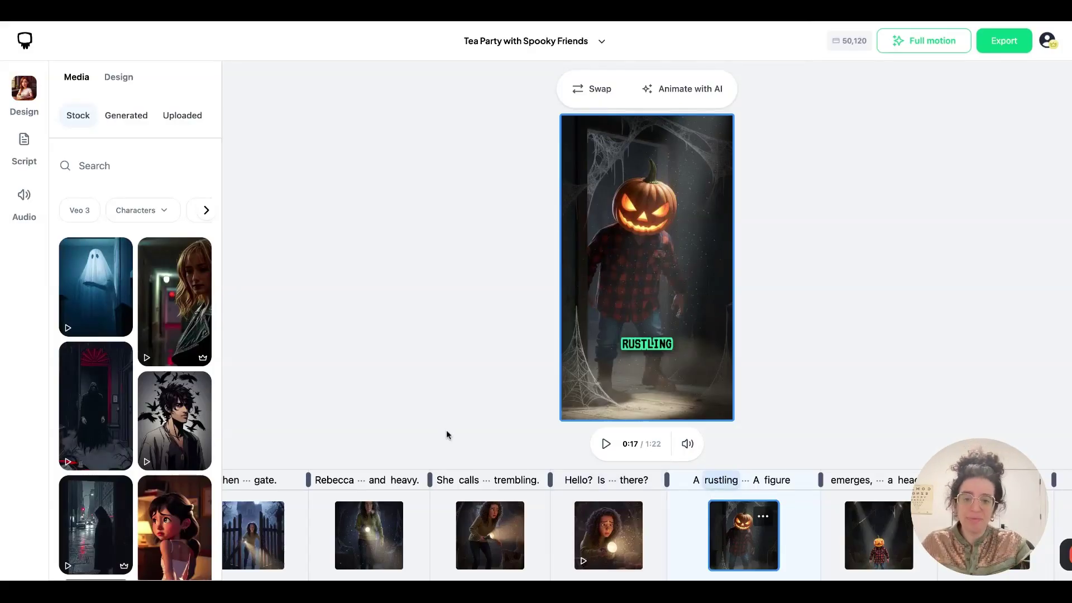
# Deselect the scene and switch the video to Full motion animation.
pyautogui.click(494, 339)
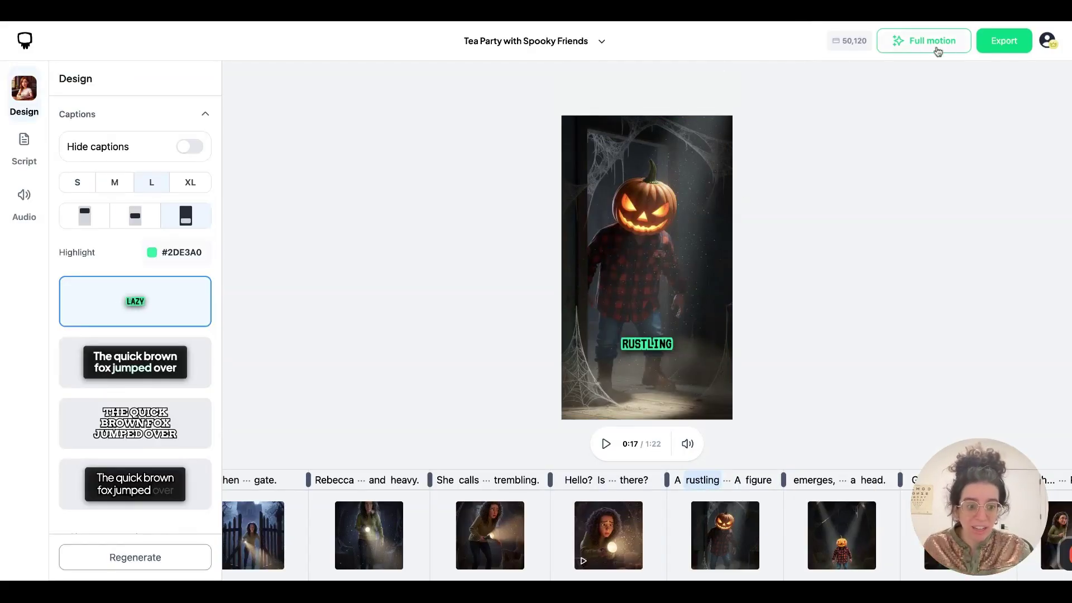
pyautogui.click(915, 47)
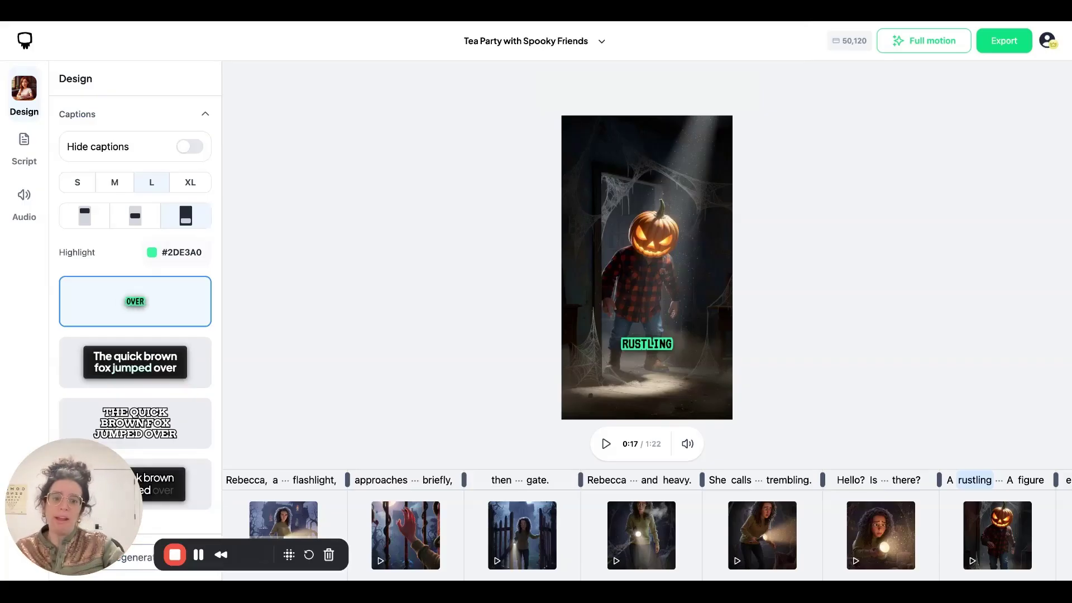
# Play the video from the animated 'Hello? Is … there?' scene, then stop playback.
pyautogui.click(852, 480)
pyautogui.click(602, 446)
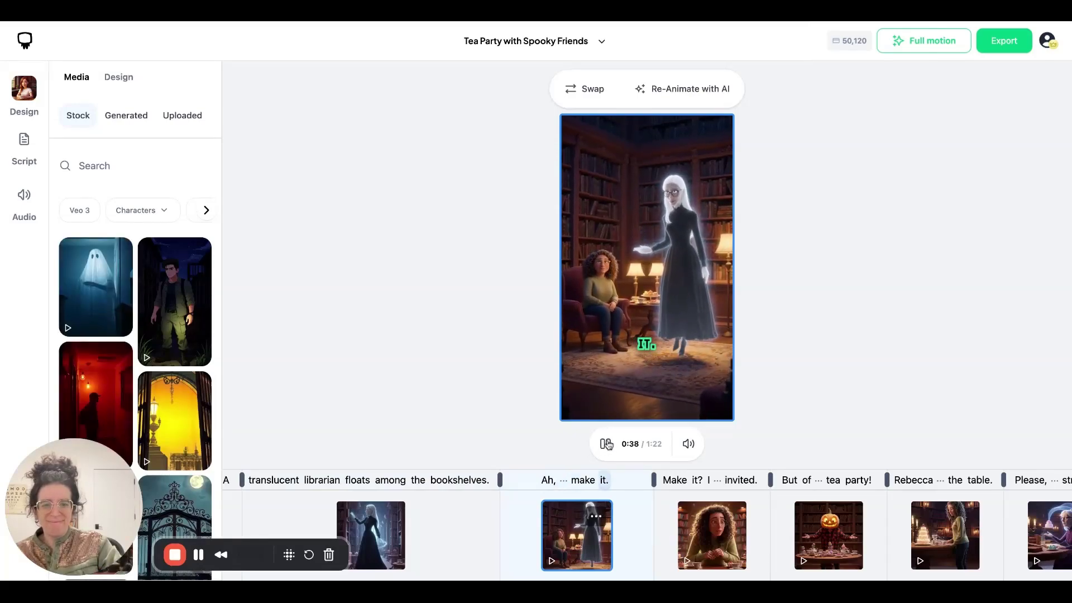
pyautogui.press('space')
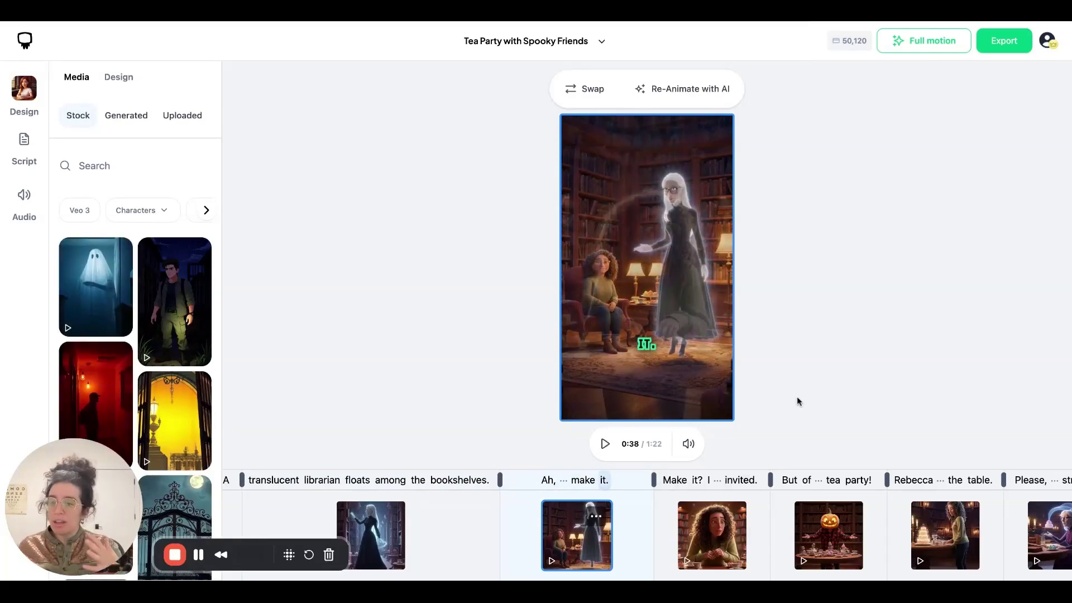
# Replay from the opening flashlight scene, then select the hand-reaching-through-the-gate scene.
pyautogui.hscroll(-10, 464, 510)
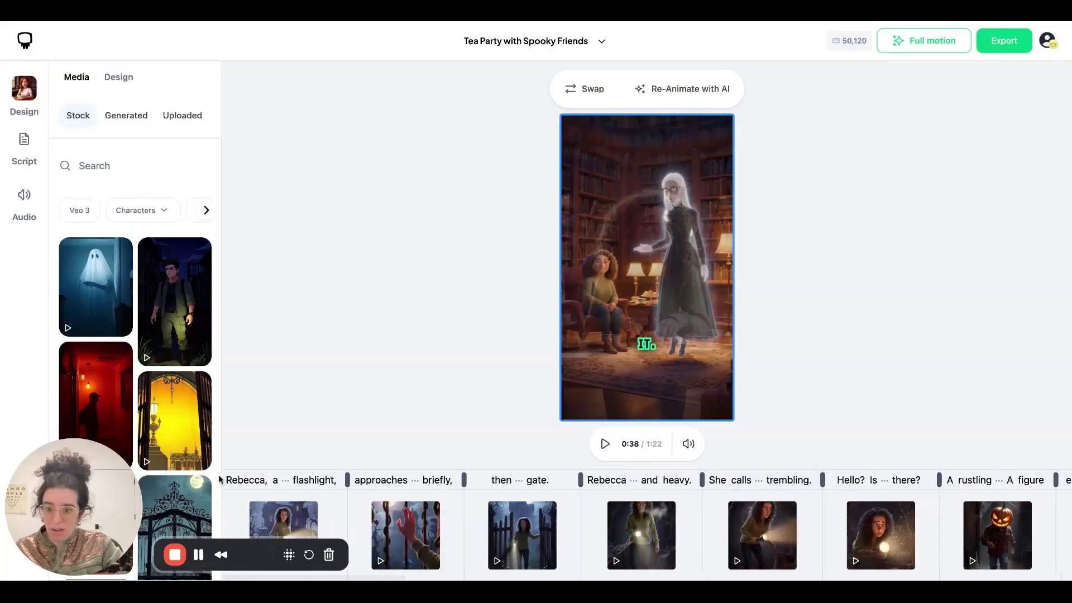
pyautogui.click(247, 480)
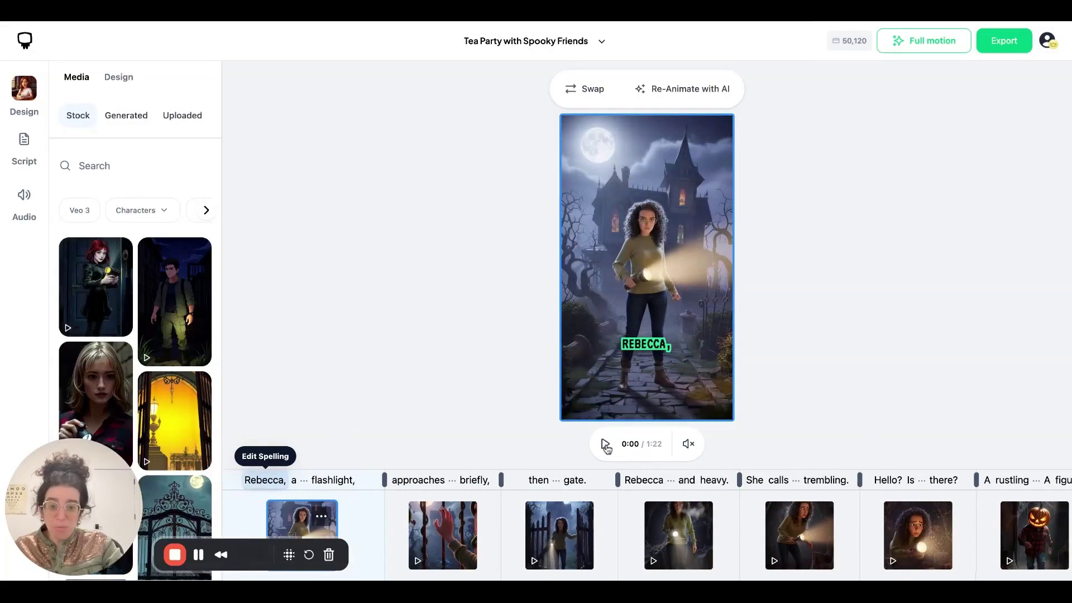
pyautogui.click(605, 444)
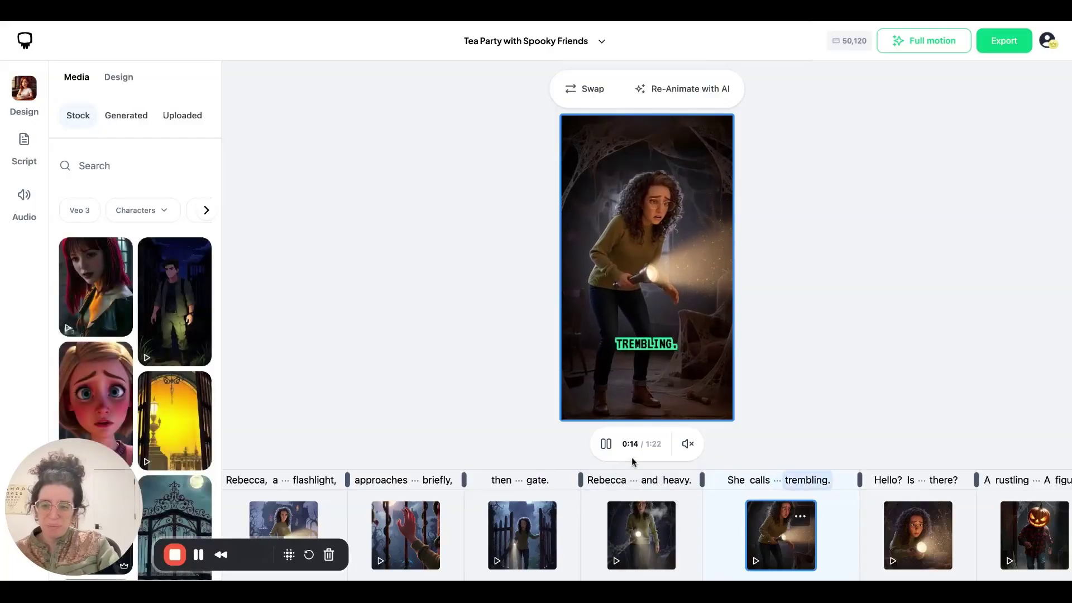
pyautogui.click(609, 445)
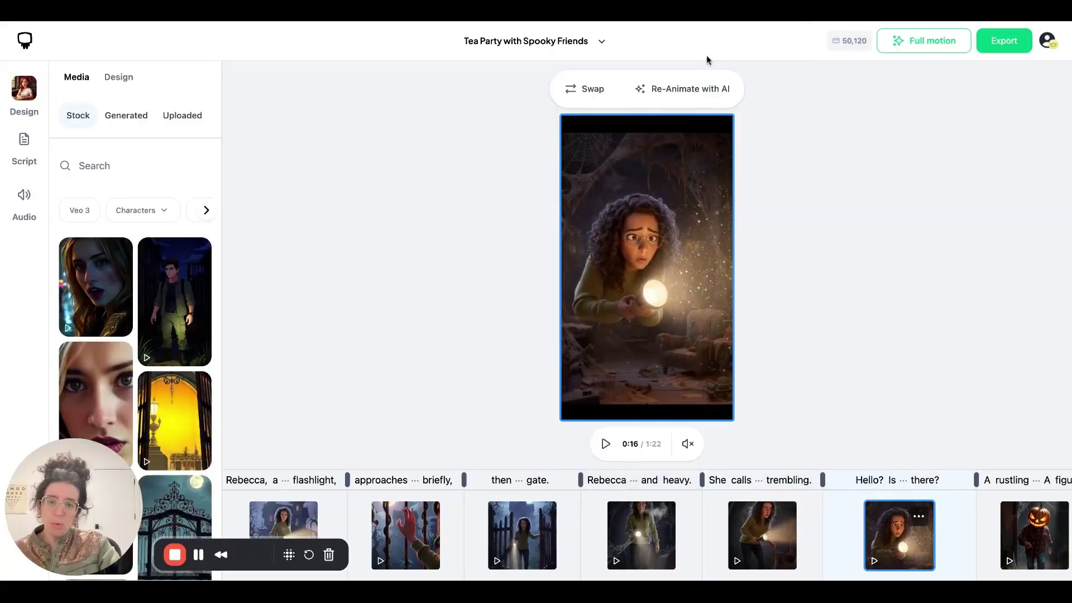
pyautogui.click(416, 531)
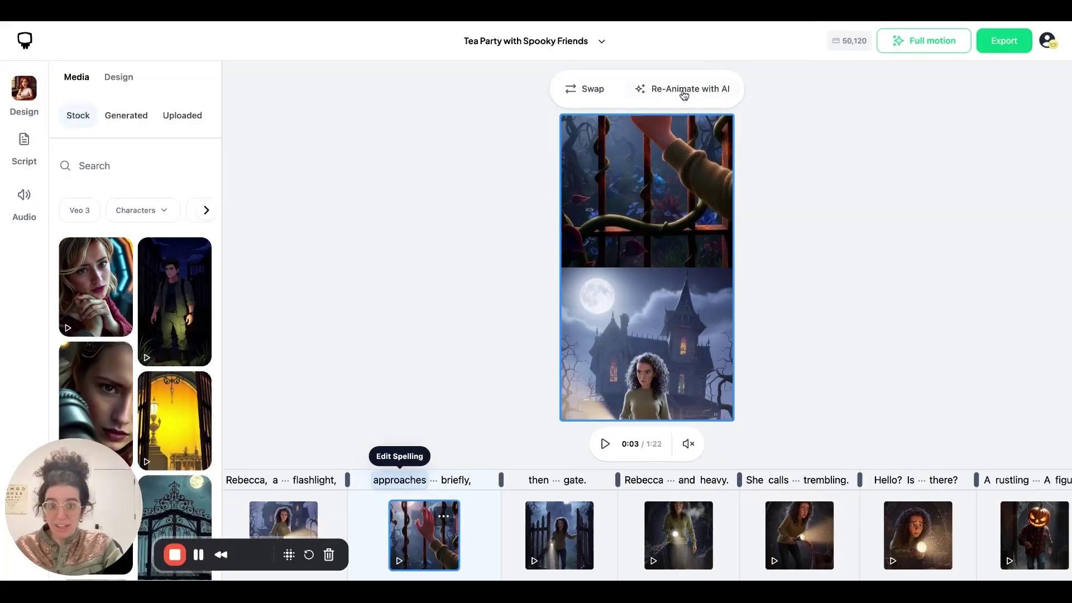
# Re-animate the gate scene with directions 'The hand waves through the fence at the house in the distance'.
pyautogui.click(683, 90)
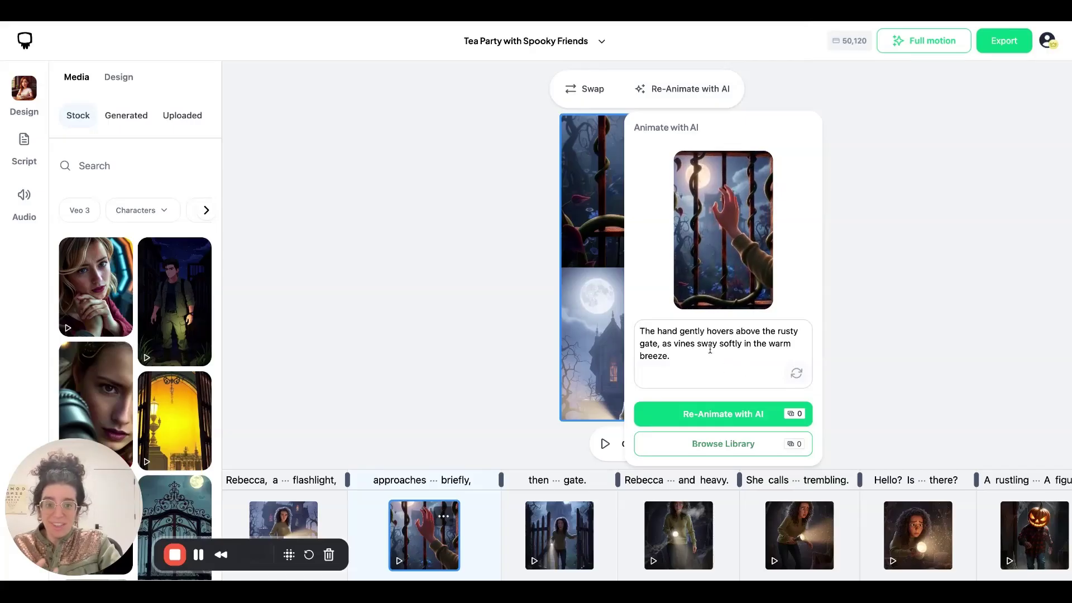
pyautogui.moveTo(733, 332); pyautogui.dragTo(680, 333)
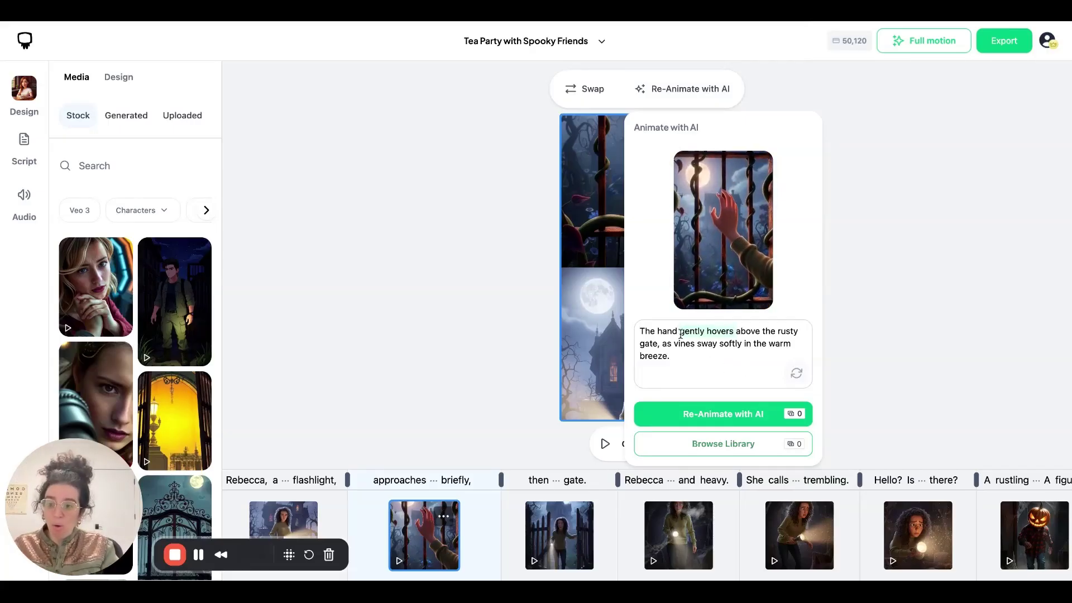
pyautogui.press('BackSpace')
pyautogui.write('a')
pyautogui.press('BackSpace')
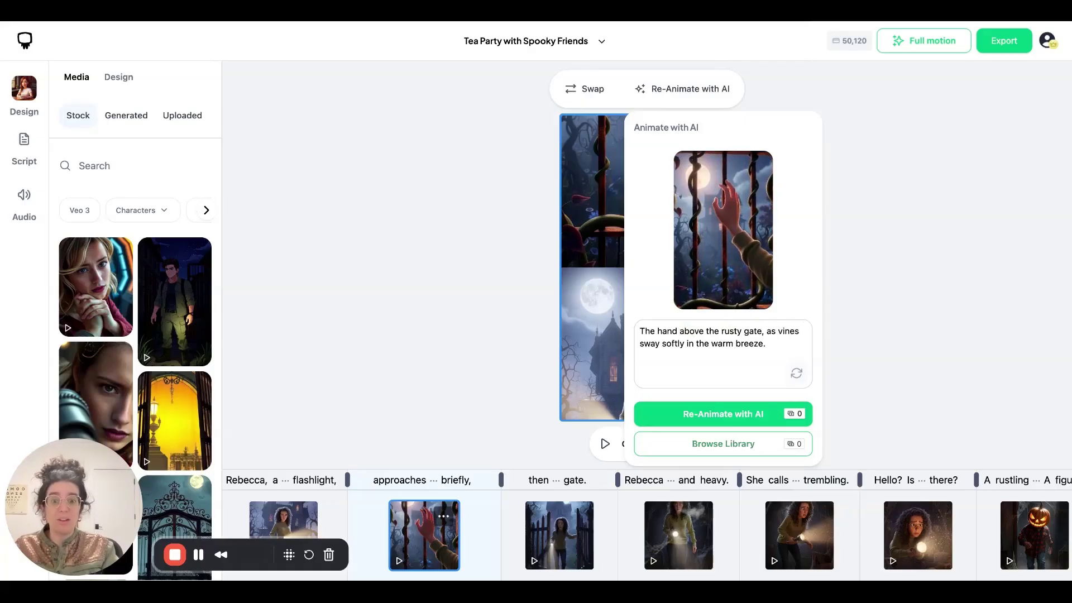
pyautogui.write('waves through the ve')
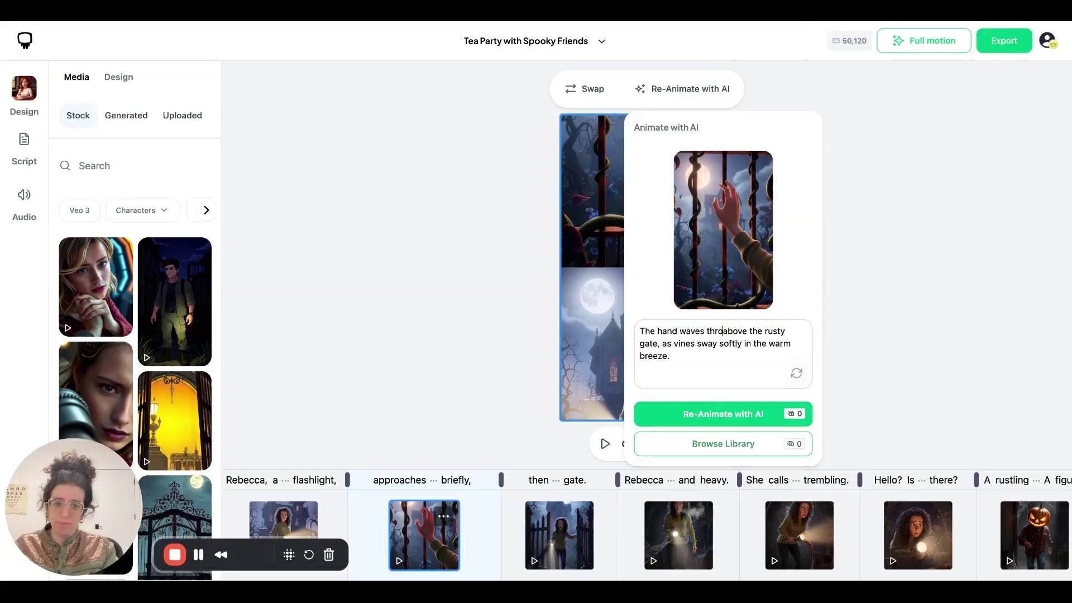
pyautogui.write('nce at the house in the distance')
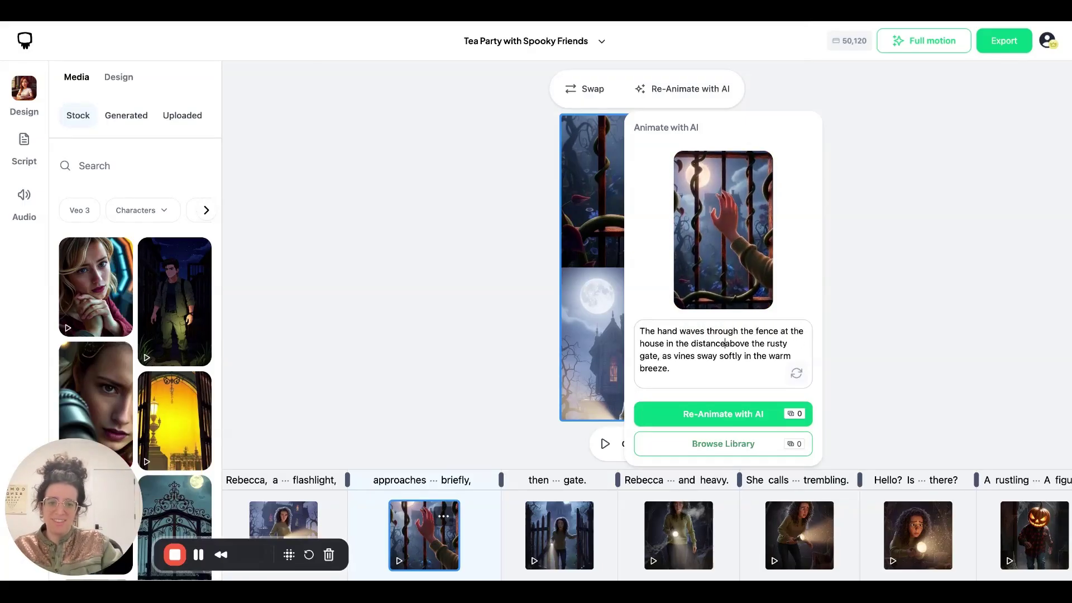
pyautogui.hotkey('ctrl', 'shift', 'End')
pyautogui.press('Delete')
pyautogui.press('Return')
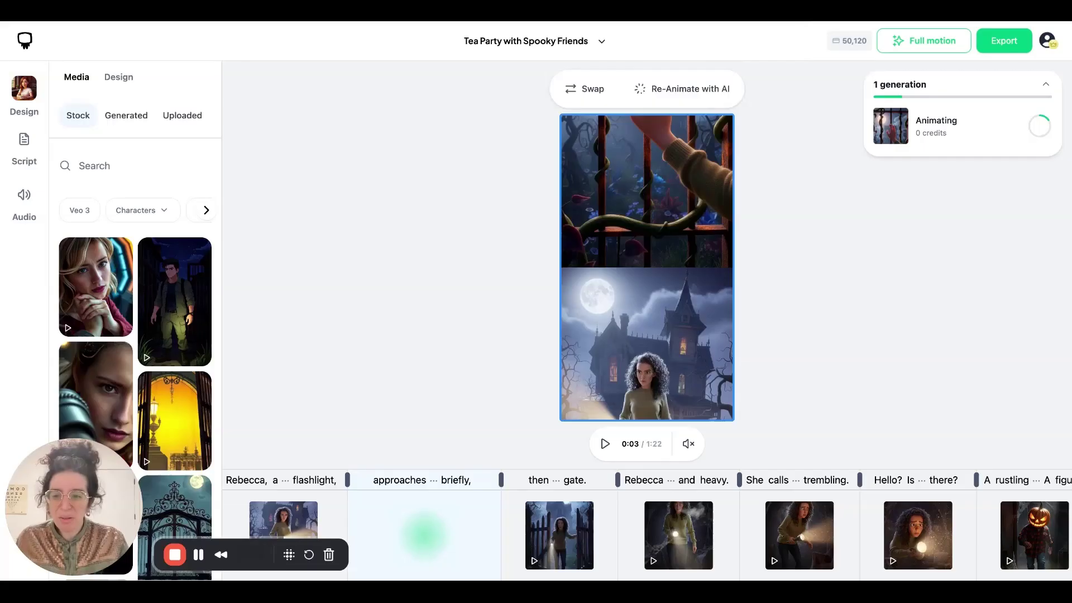